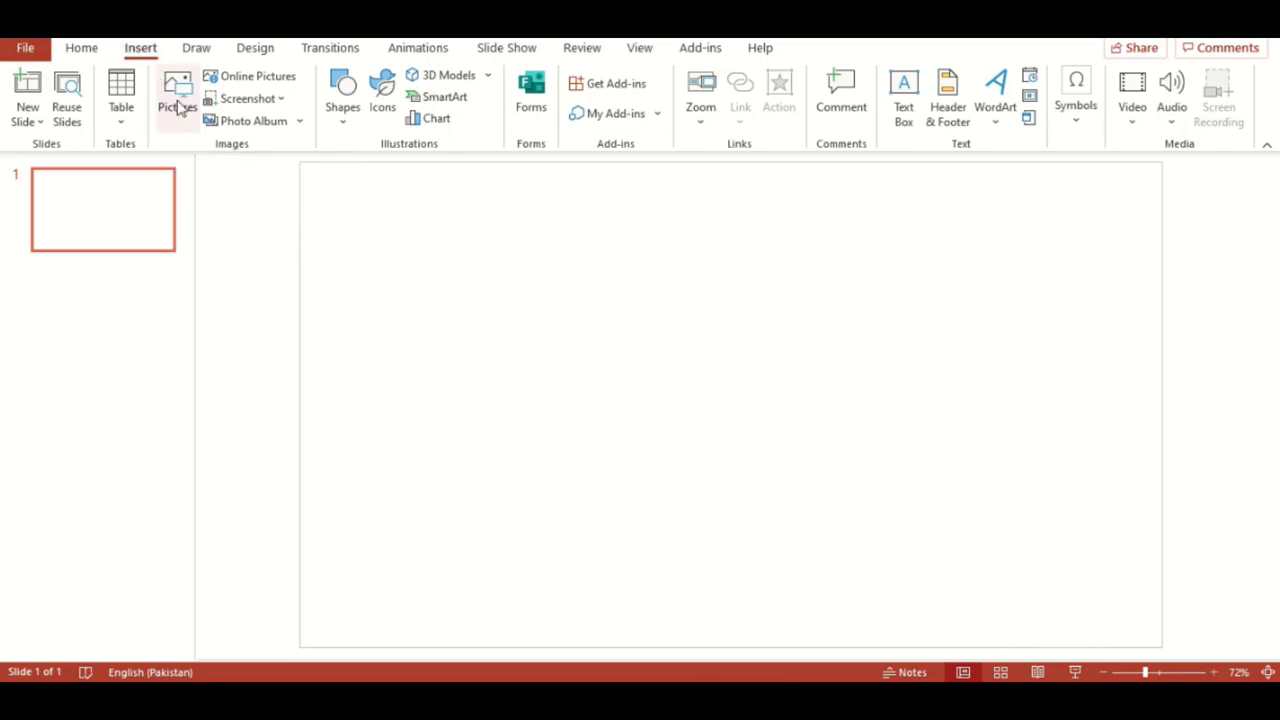
- Insert the wedding-couple road photo, resize it to 11.02 × 16.53 cm and centre it
click(179, 107)
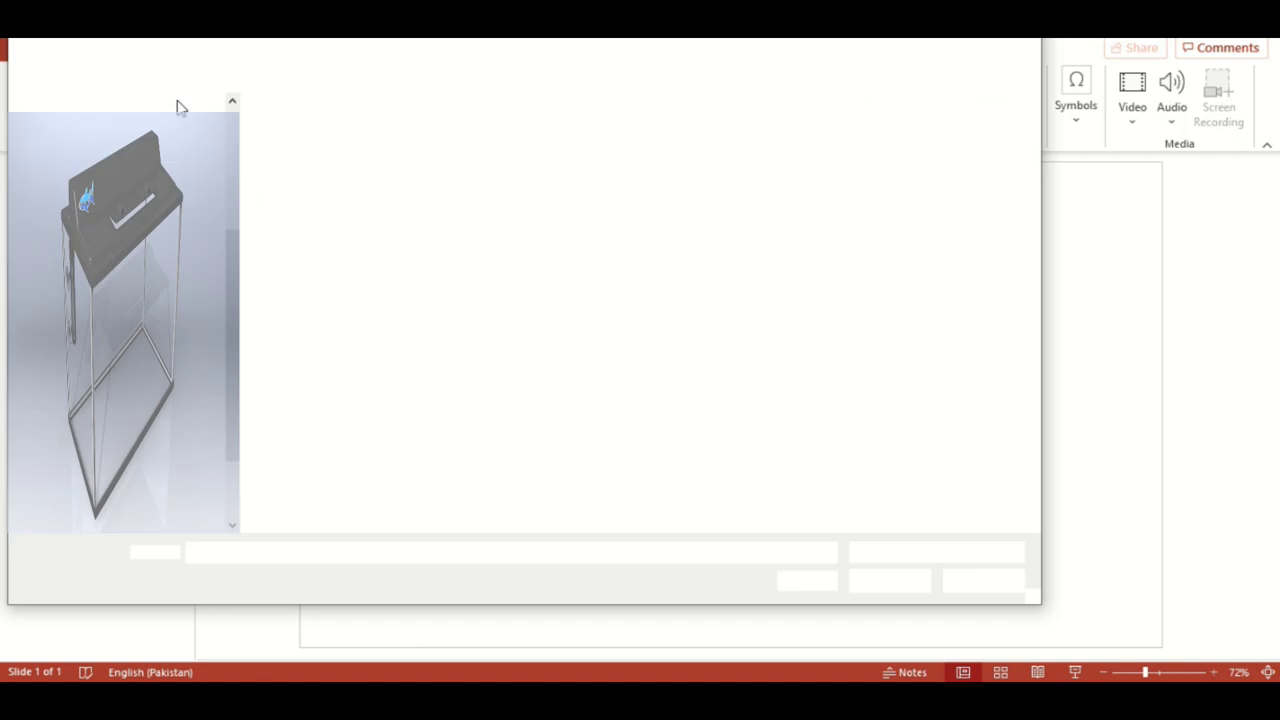
double_click(299, 164)
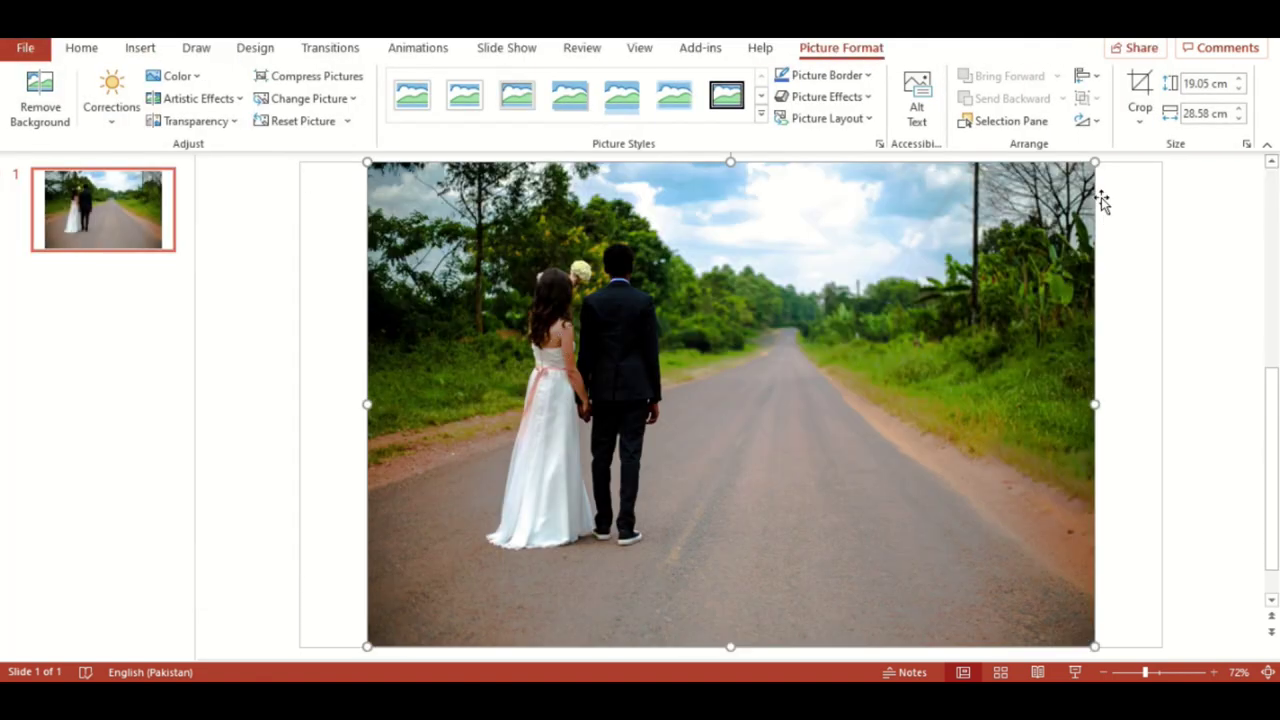
drag(1094, 160, 790, 406)
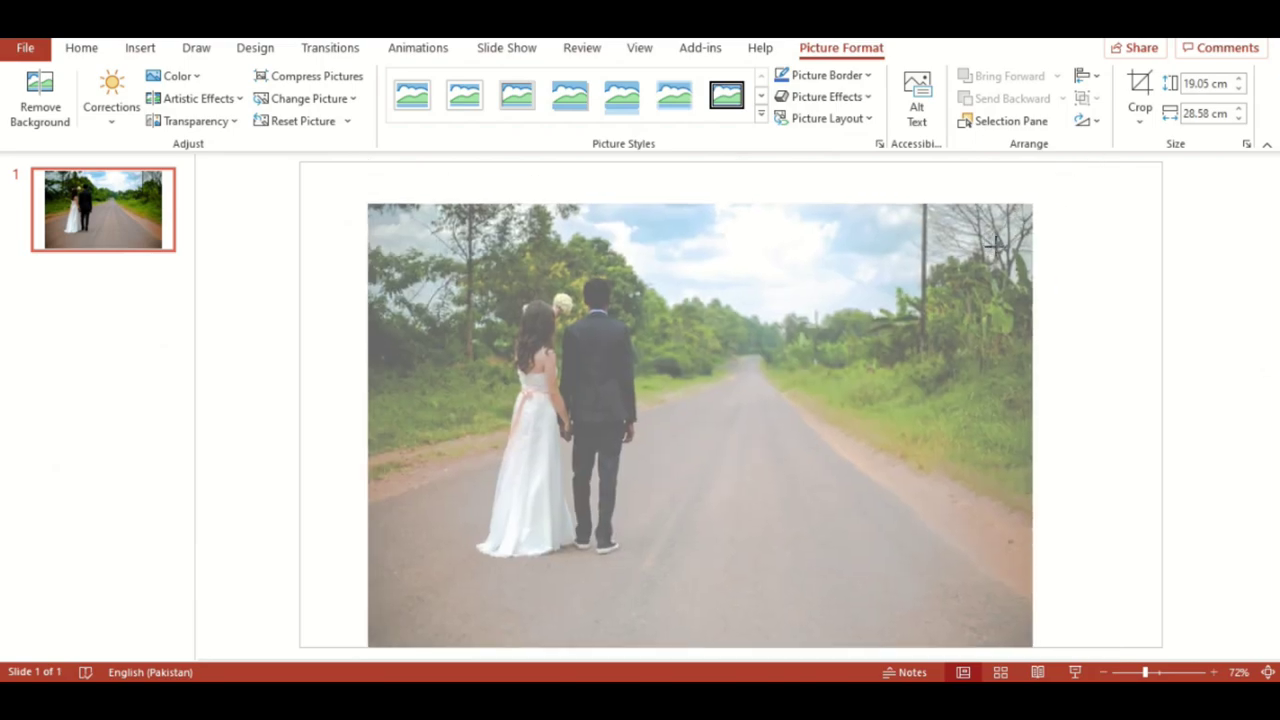
drag(596, 459, 663, 357)
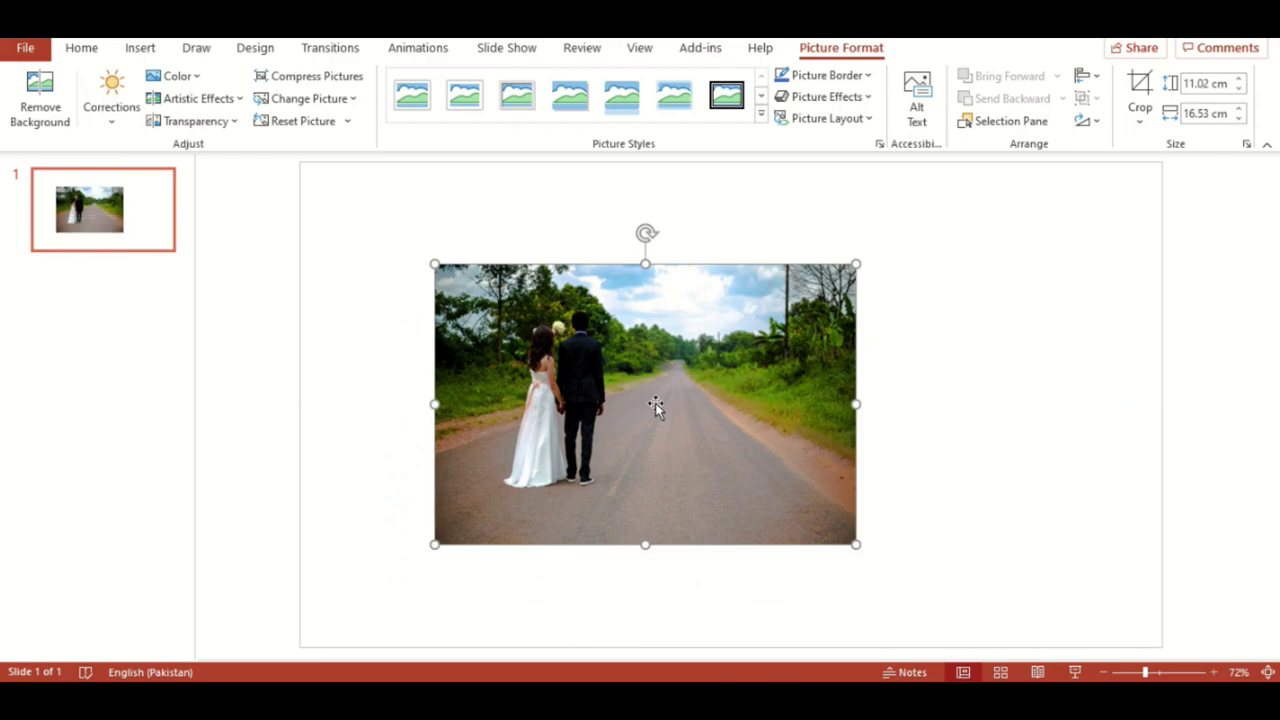
- Copy the wedding photo and paste a duplicate onto the slide
right_click(650, 338)
key(Escape)
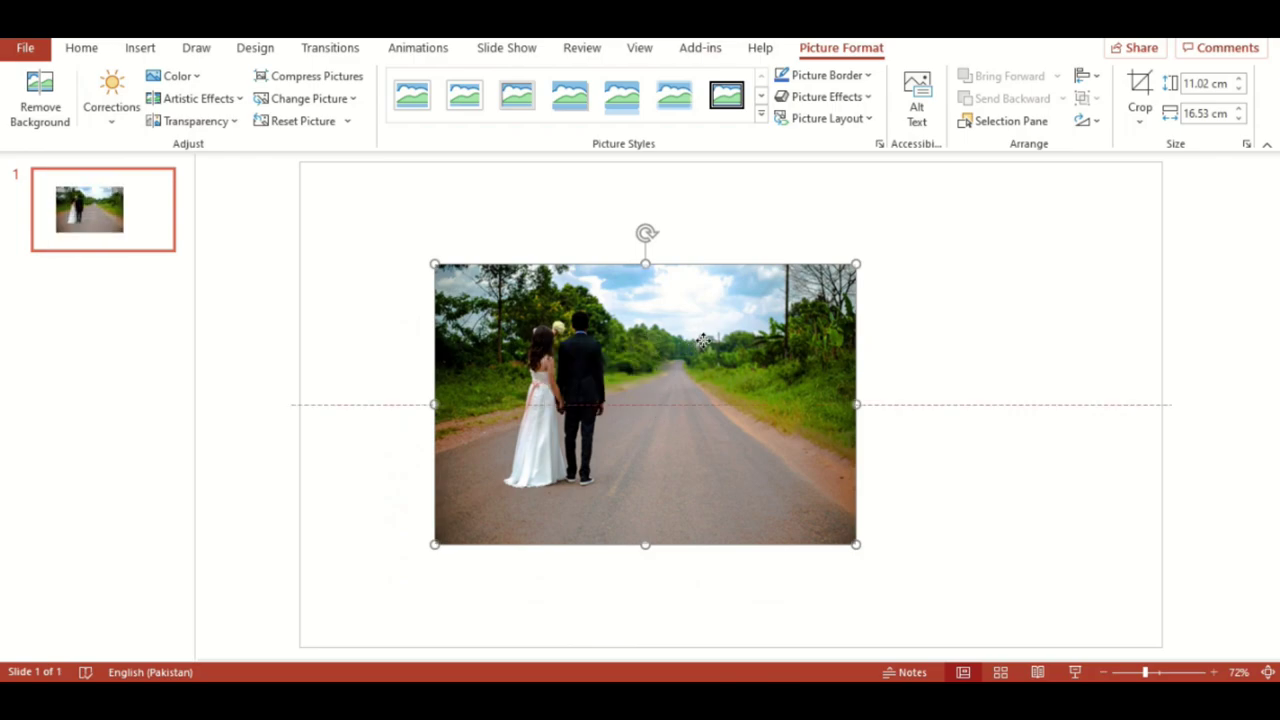
right_click(703, 341)
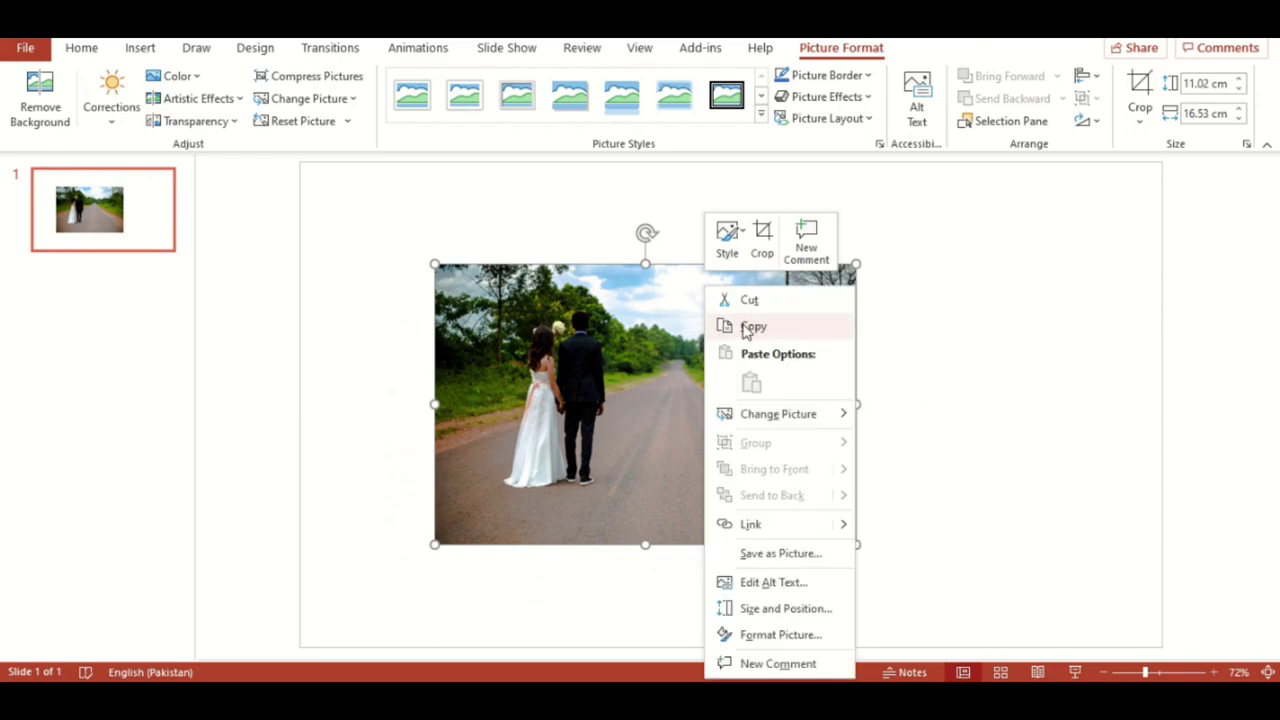
click(742, 324)
right_click(663, 345)
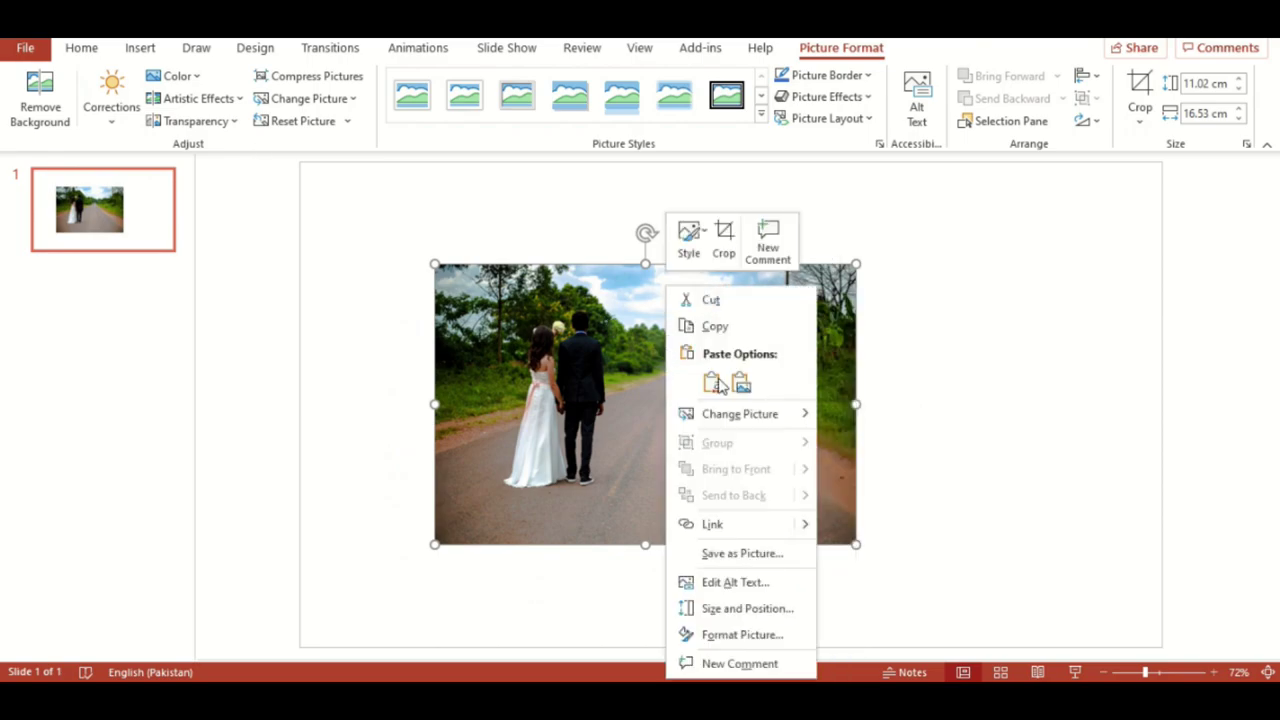
click(719, 382)
- Move the duplicate partly past the slide's right edge and shift the original slightly right
drag(719, 380, 1221, 358)
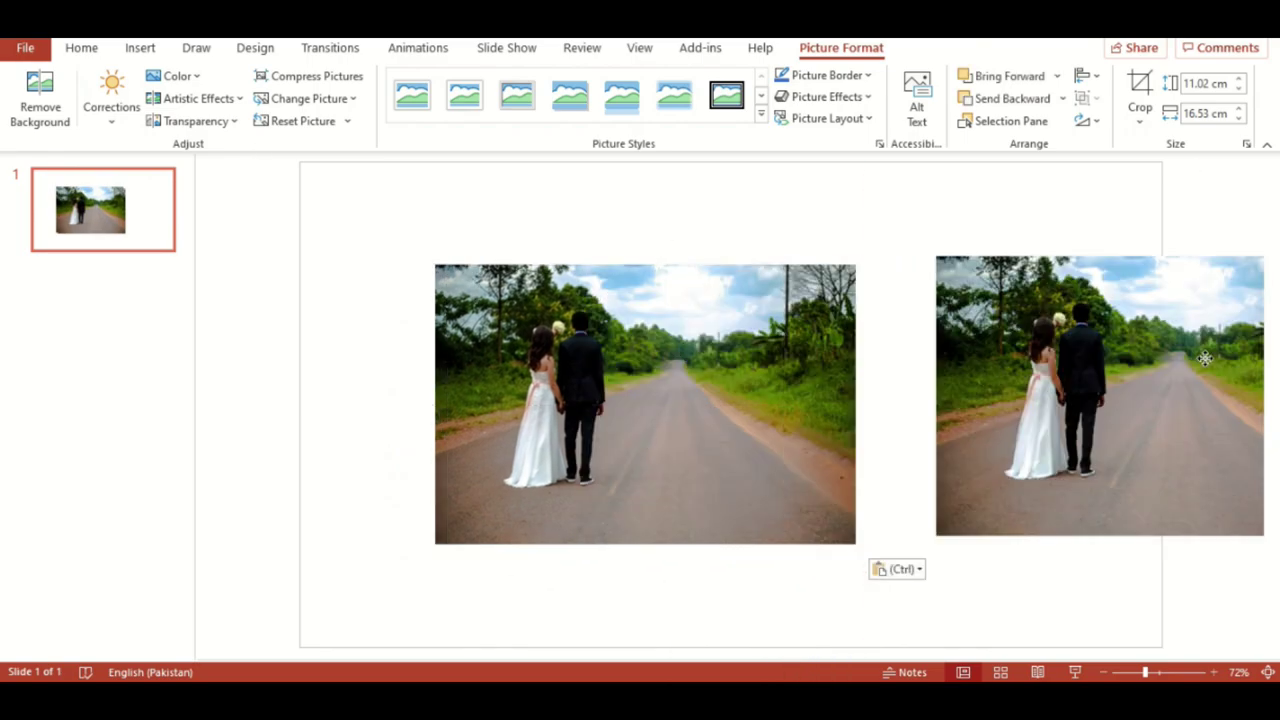
drag(963, 358, 1087, 358)
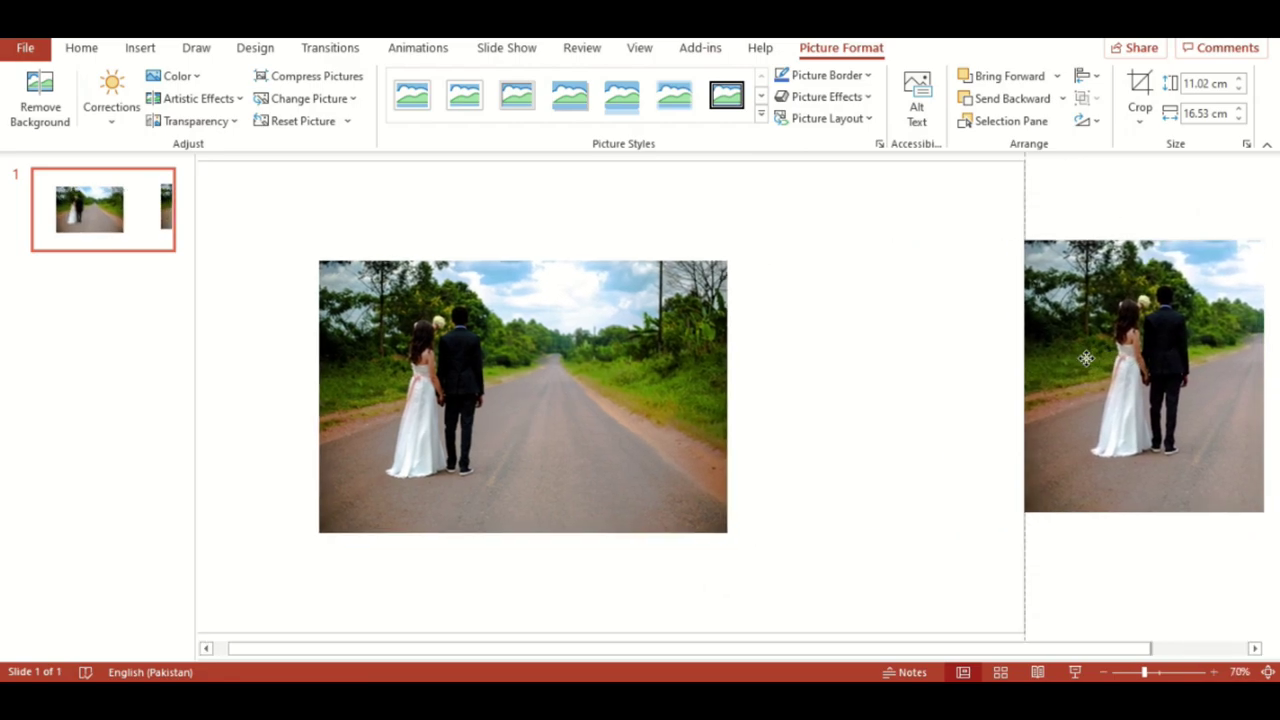
drag(496, 373, 696, 371)
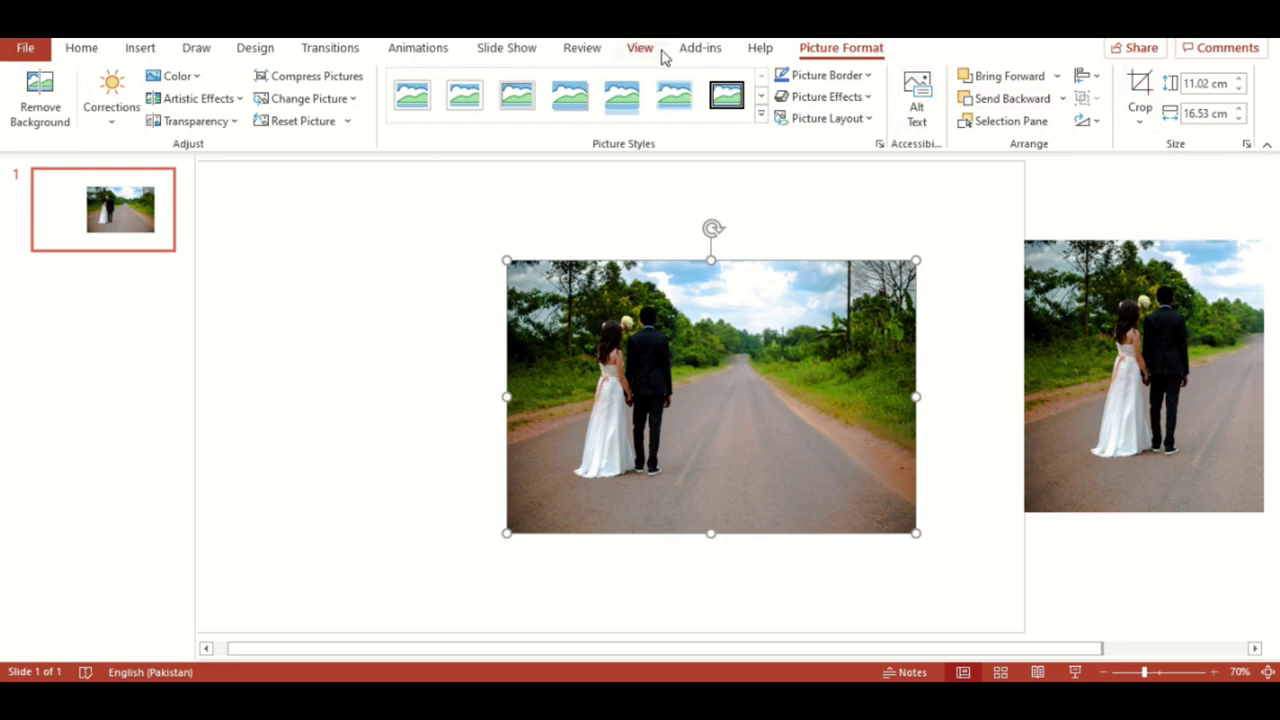
- Crop the photo's top down to a 3.89 × 16.53 cm road strip showing the couple's legs
click(1140, 88)
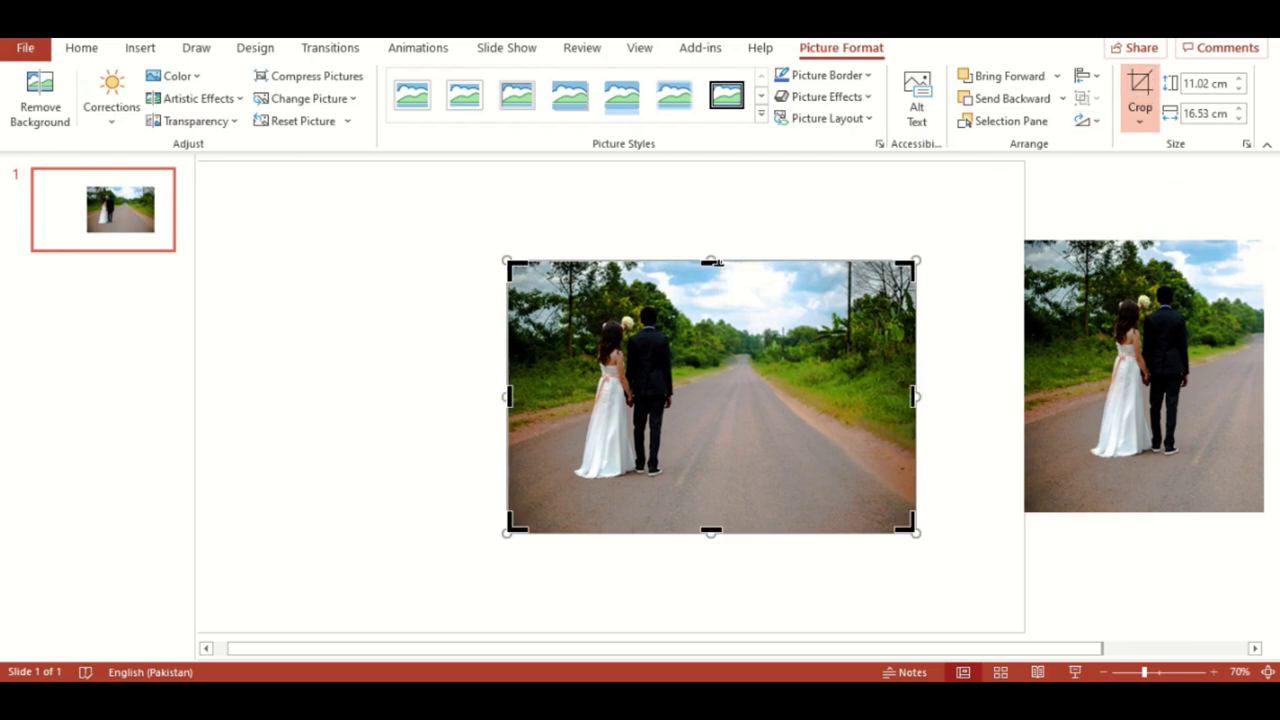
drag(710, 262, 710, 437)
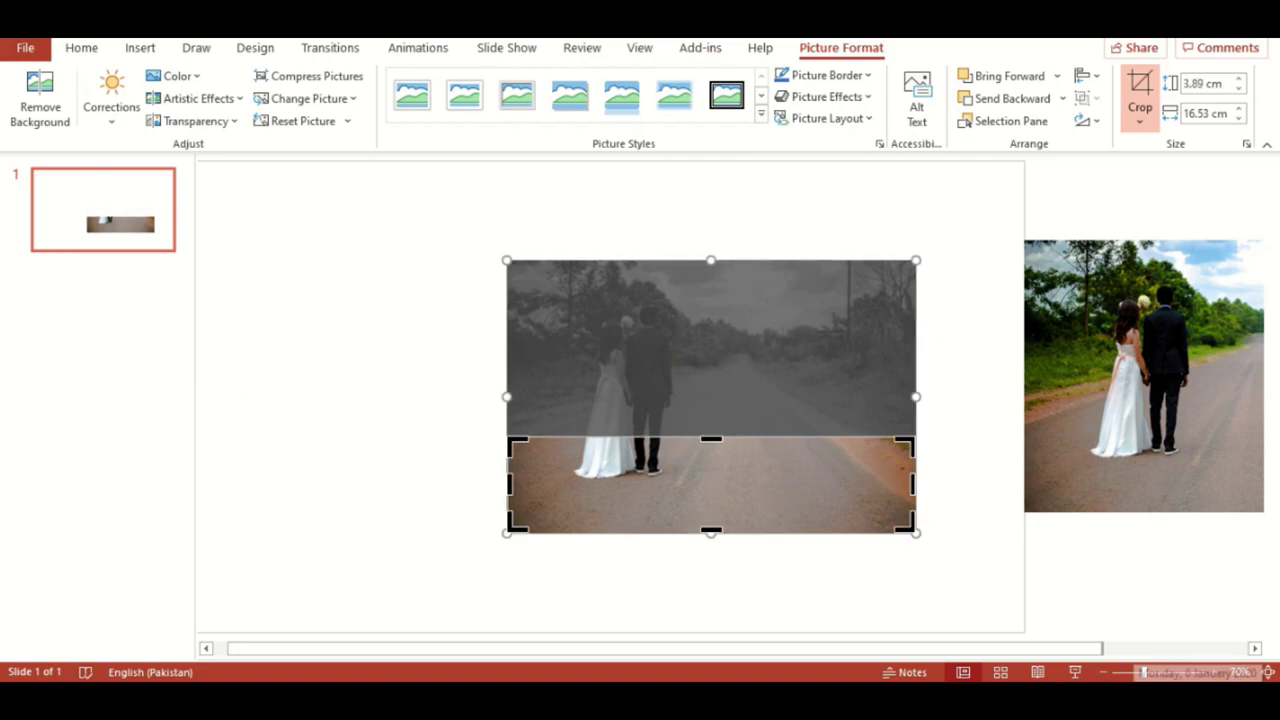
click(1212, 673)
click(1212, 673)
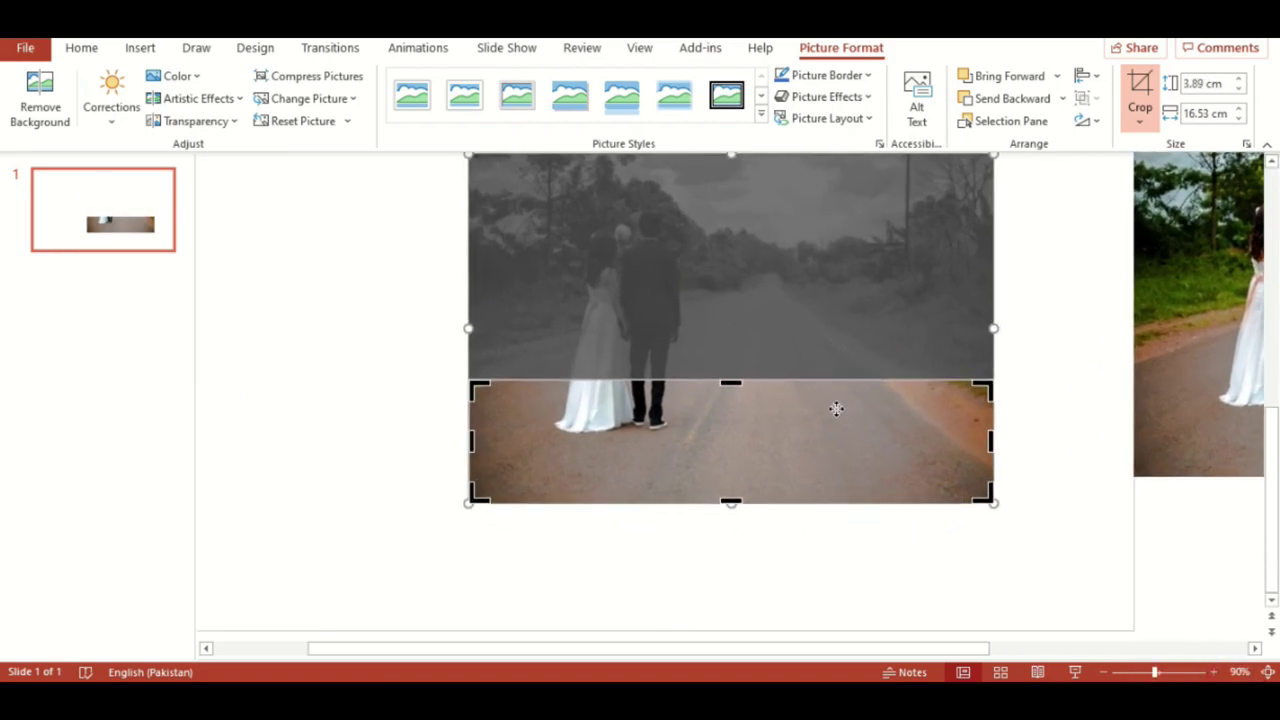
click(1140, 95)
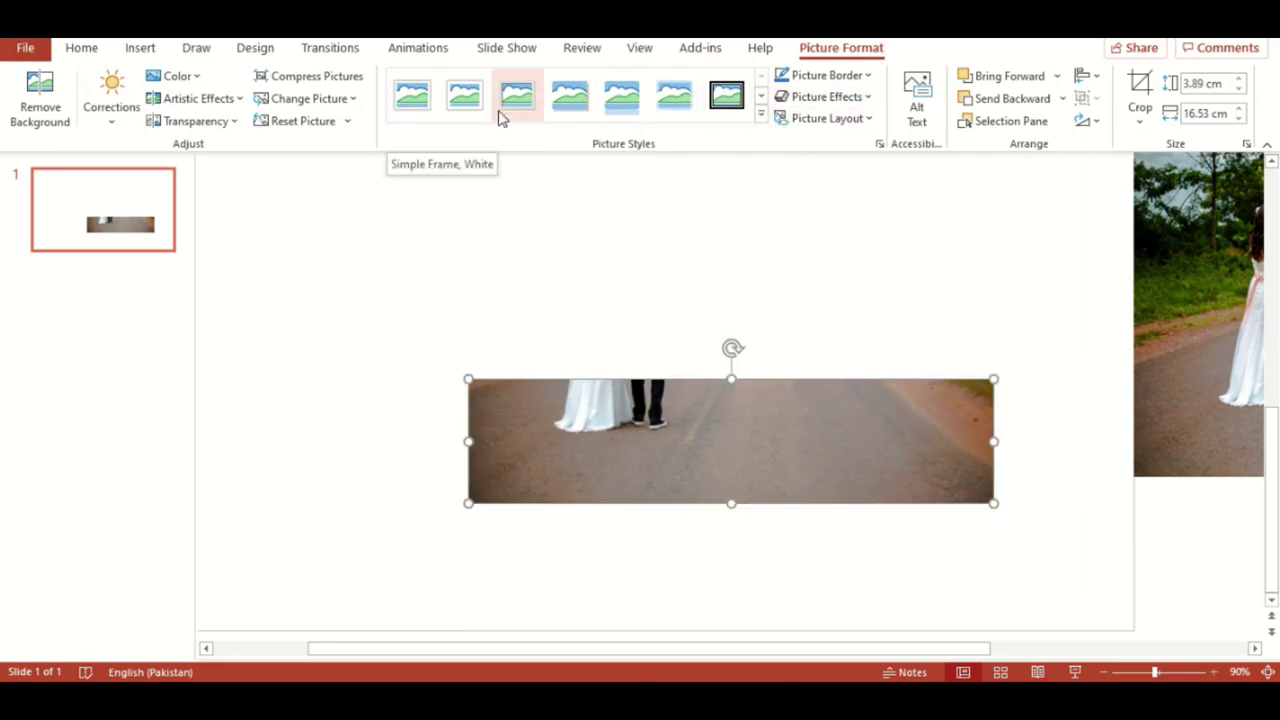
- Apply the Simple Frame, White style and crop the strip to a trapezoid narrowing at the top
click(761, 119)
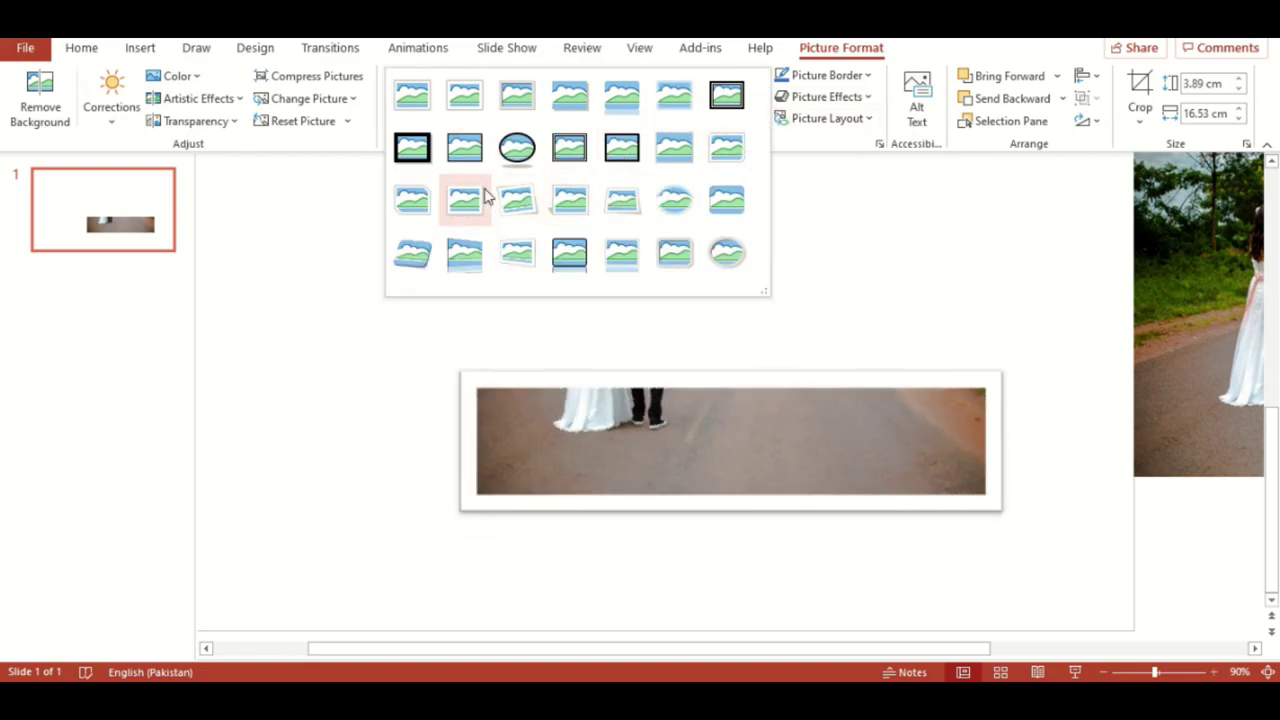
click(412, 112)
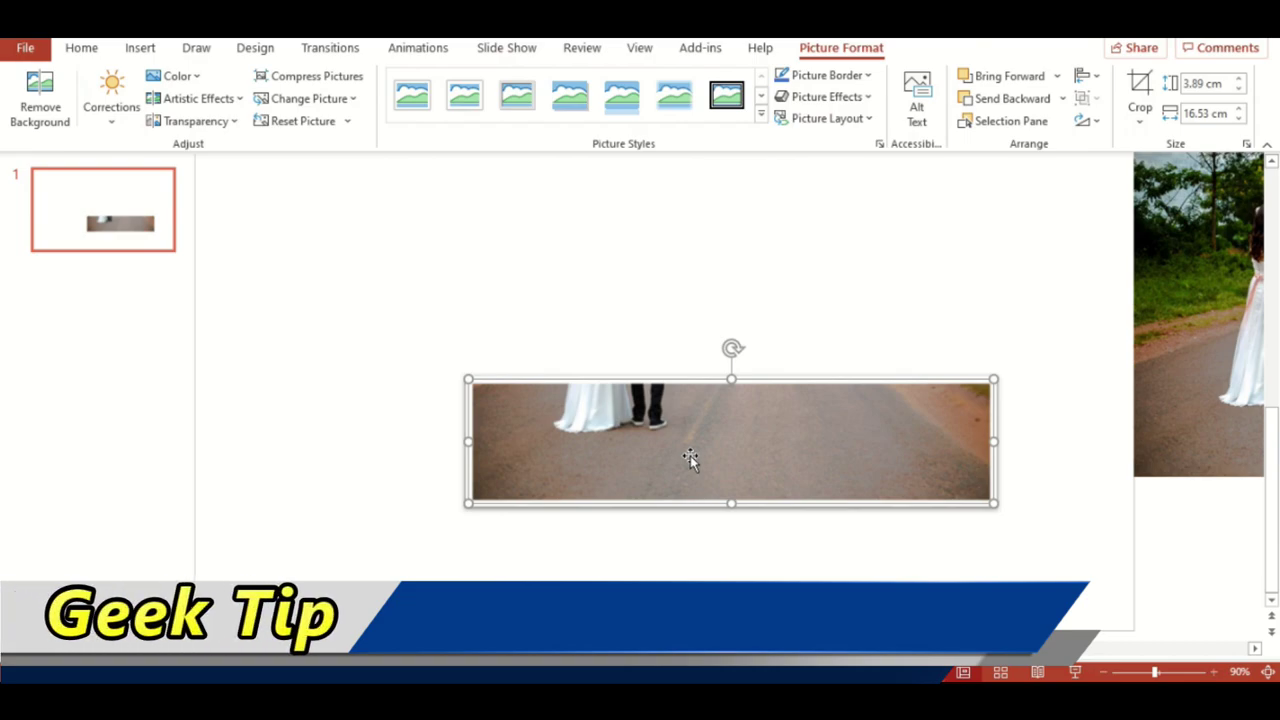
click(1141, 122)
mouse_move(1190, 173)
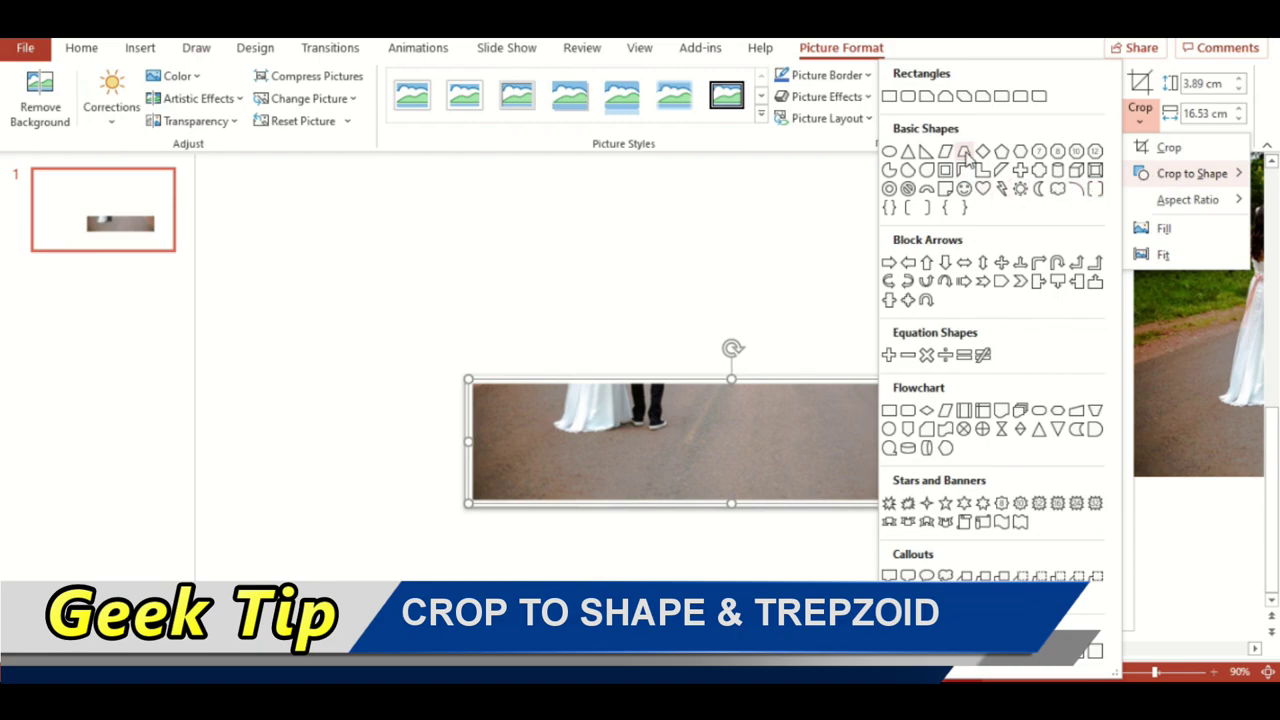
click(964, 152)
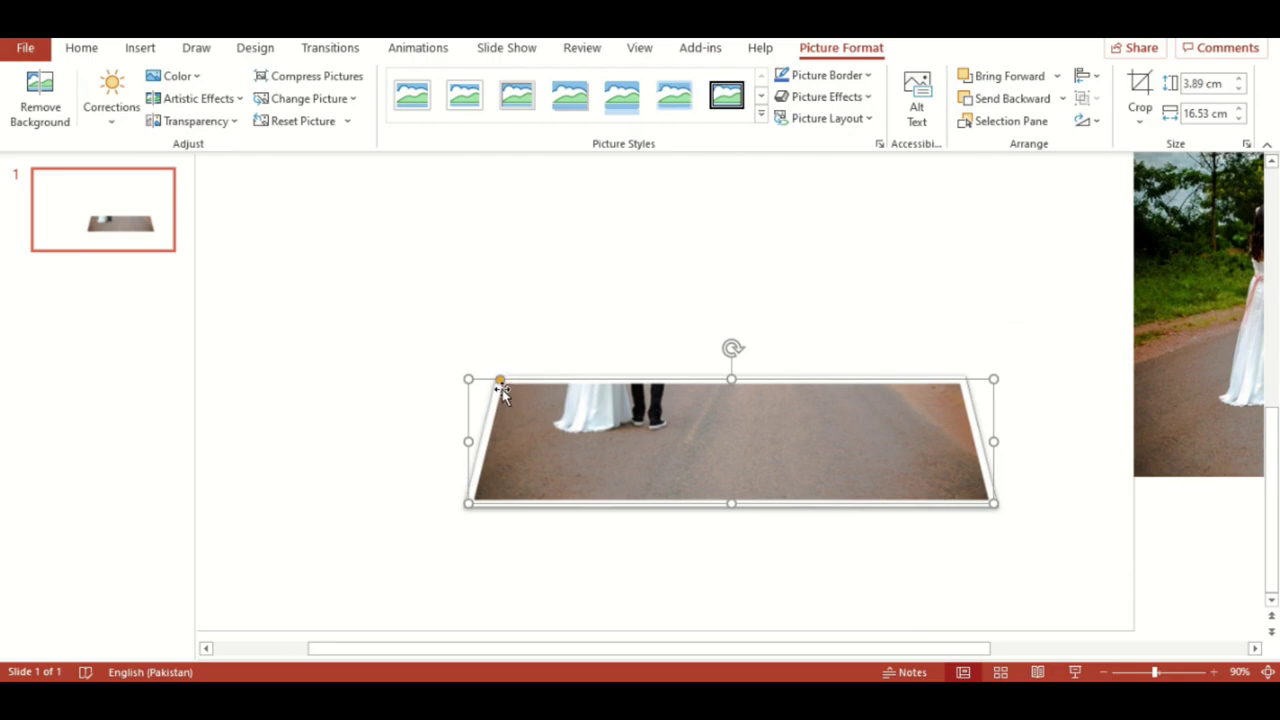
drag(501, 384, 541, 381)
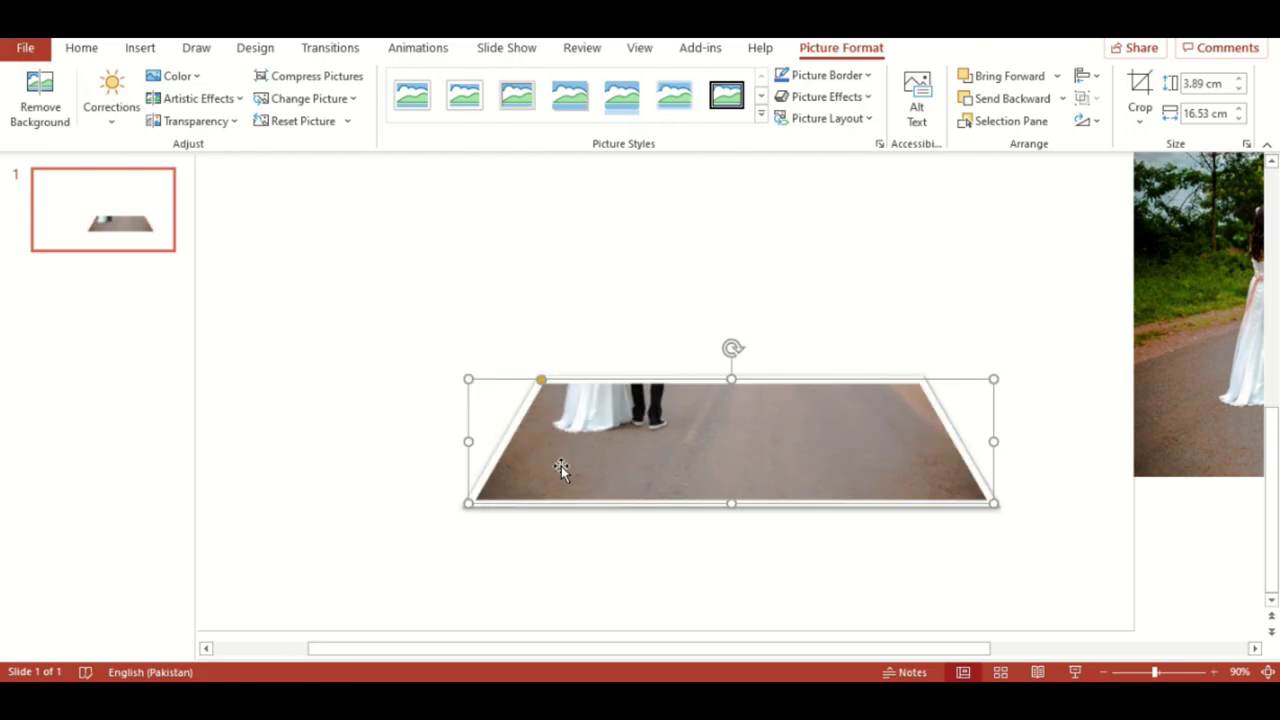
click(706, 523)
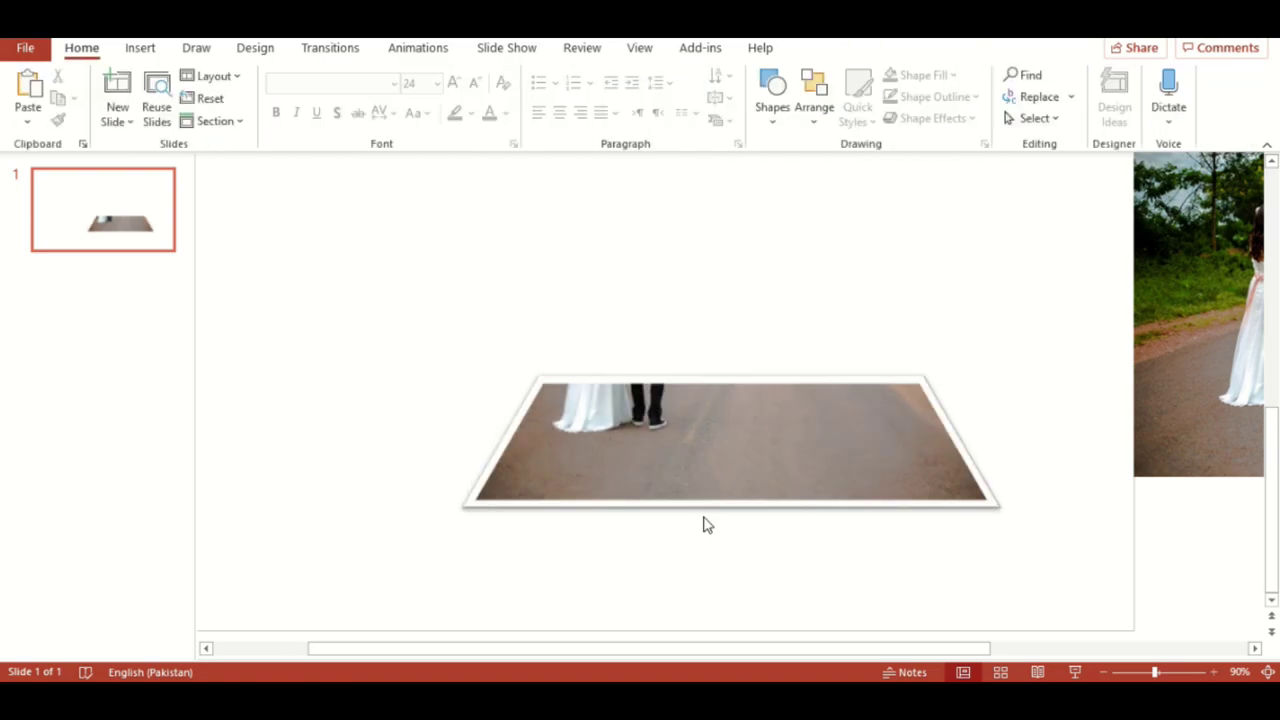
- Drag the off-slide full wedding photo copy back over the trapezoid road strip
click(716, 472)
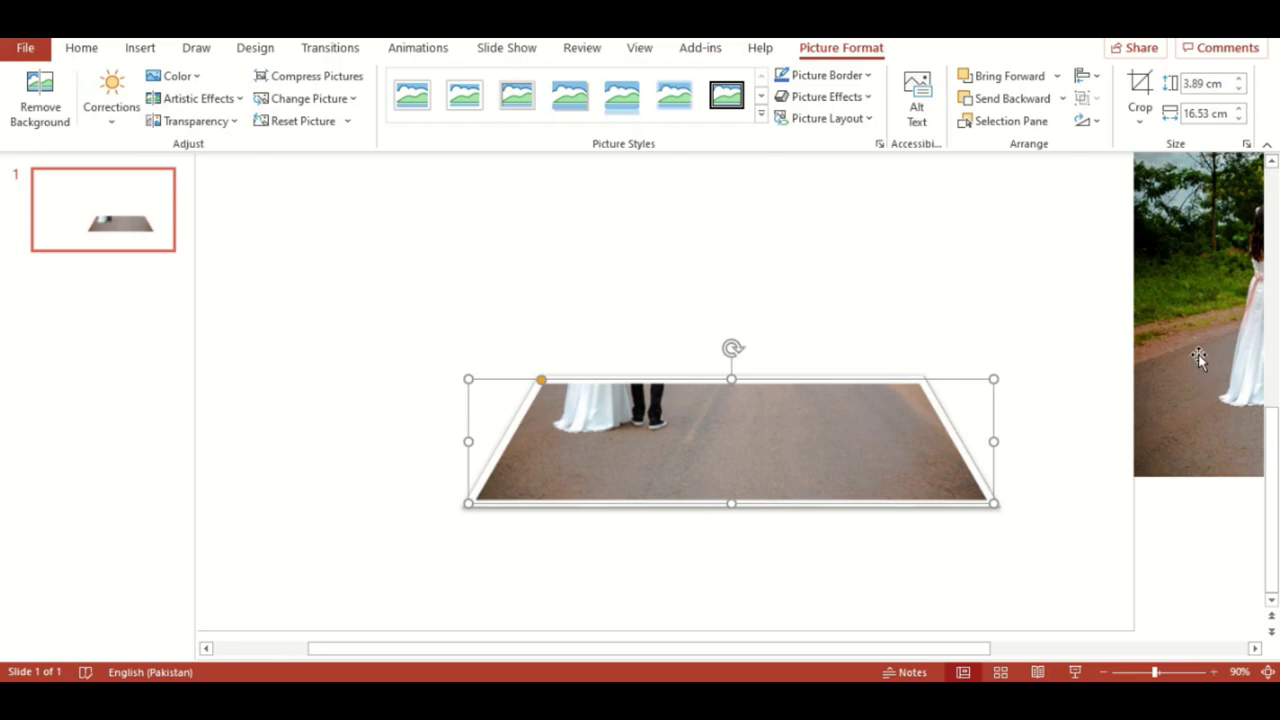
drag(1208, 354, 840, 370)
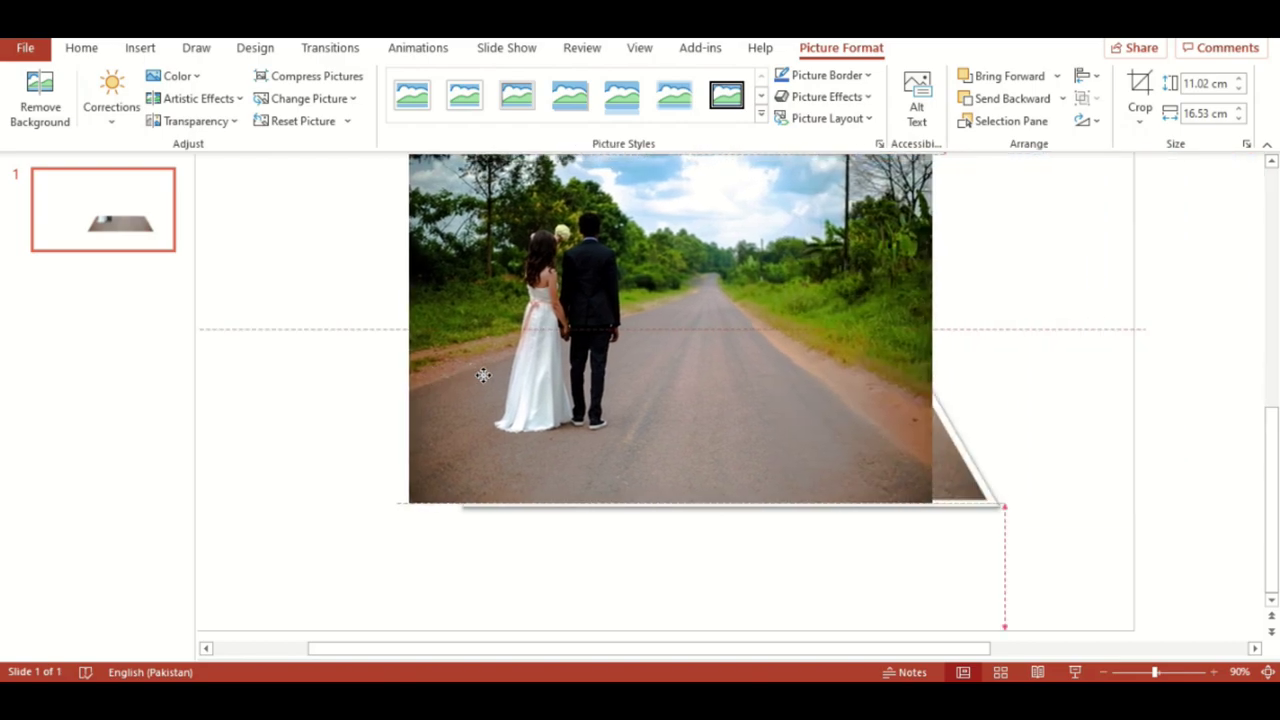
drag(840, 370, 534, 423)
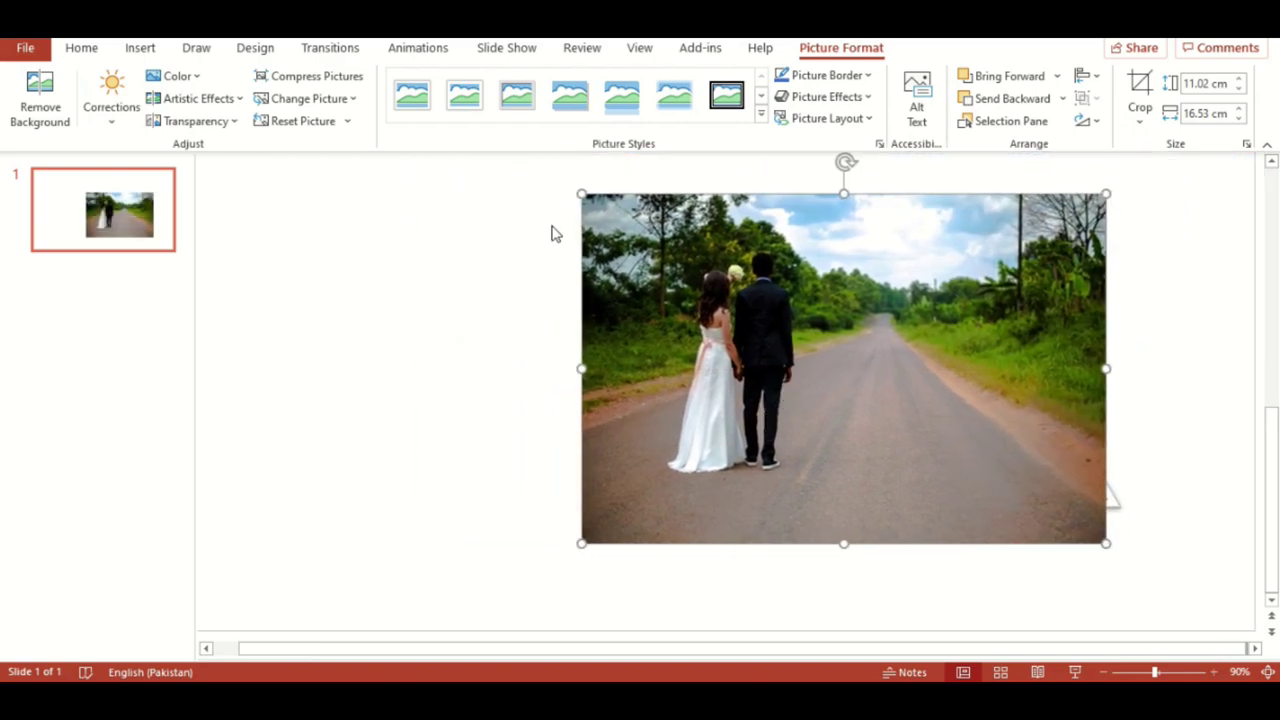
click(42, 90)
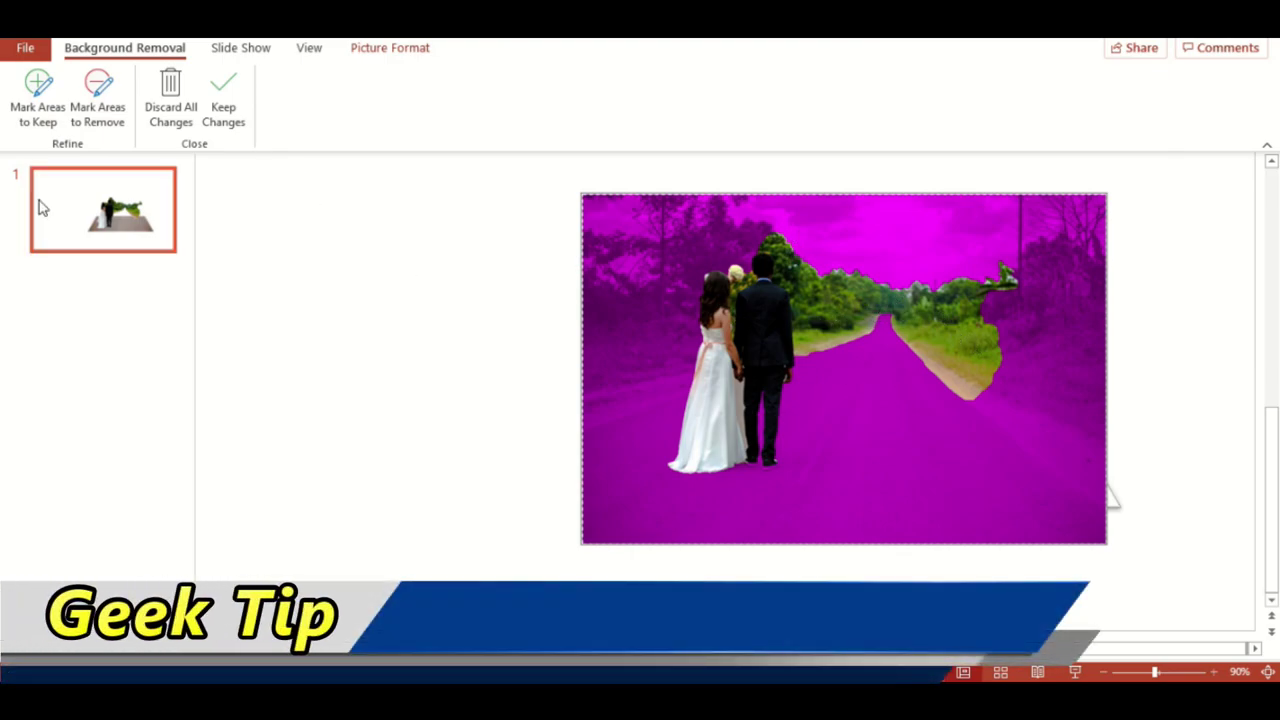
- Mark the grass verge and treeline around the couple for removal
click(100, 108)
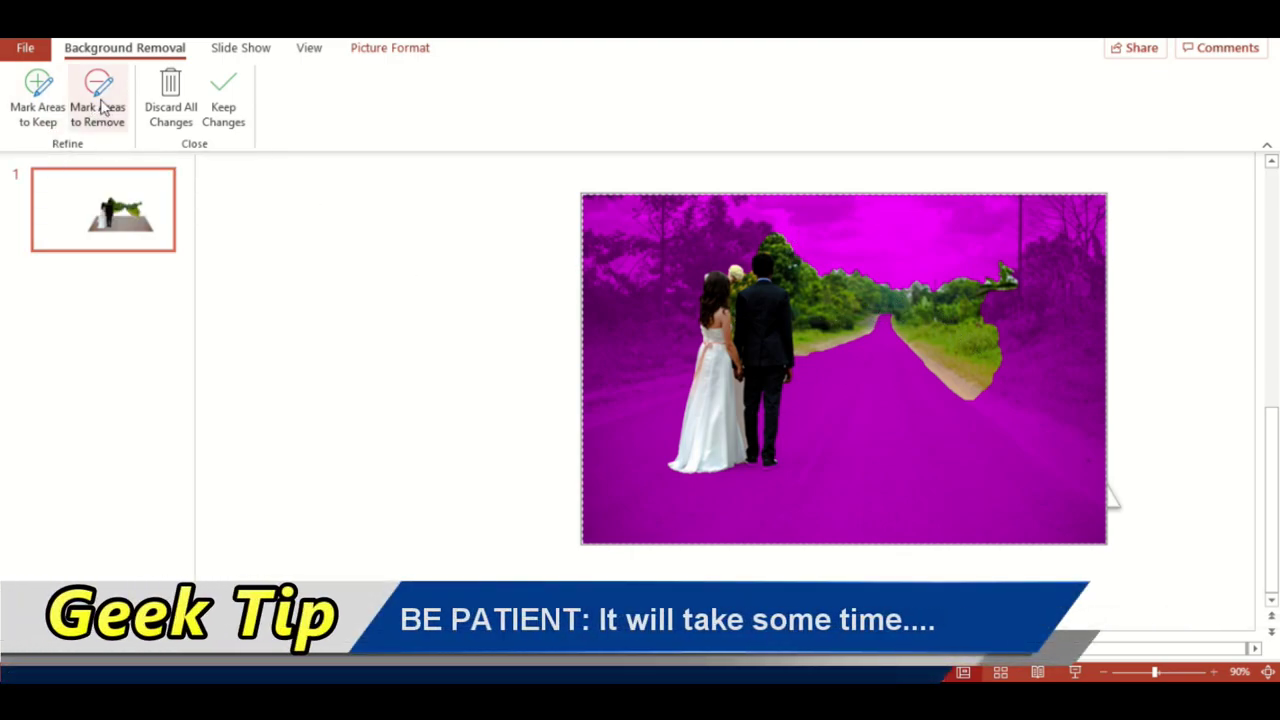
click(100, 108)
drag(946, 284, 984, 374)
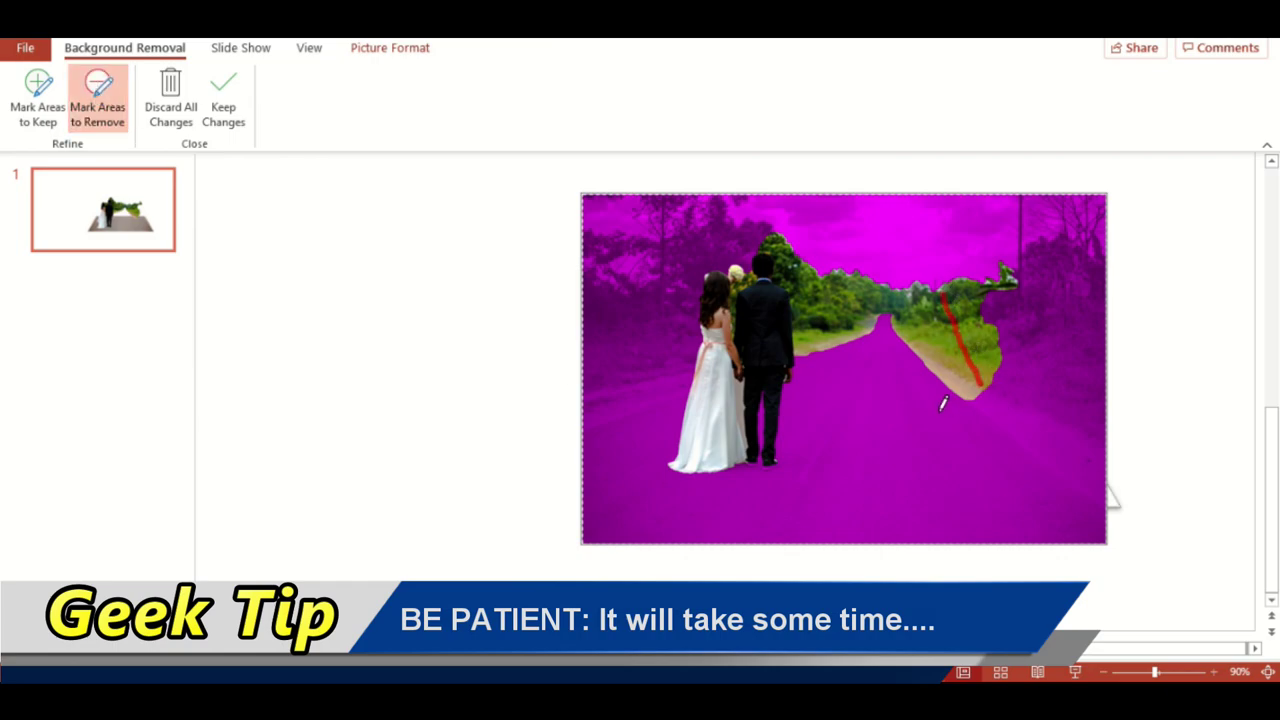
drag(817, 272, 832, 335)
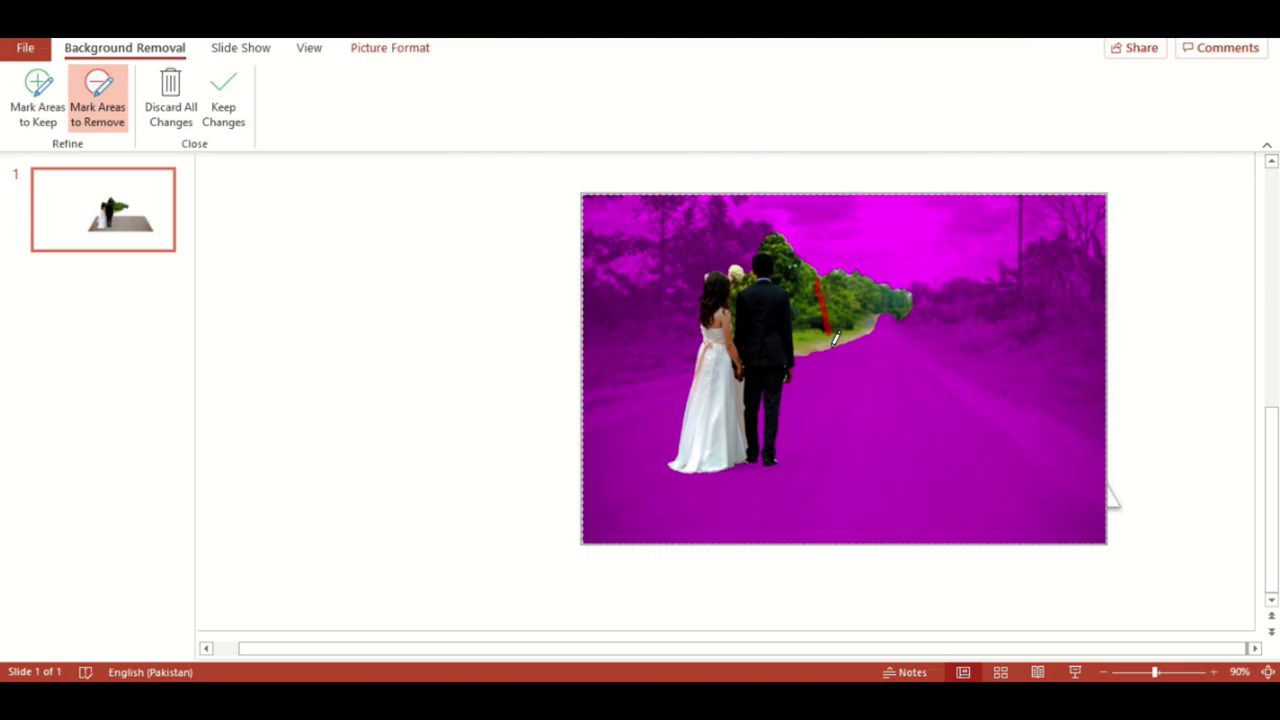
drag(842, 283, 914, 293)
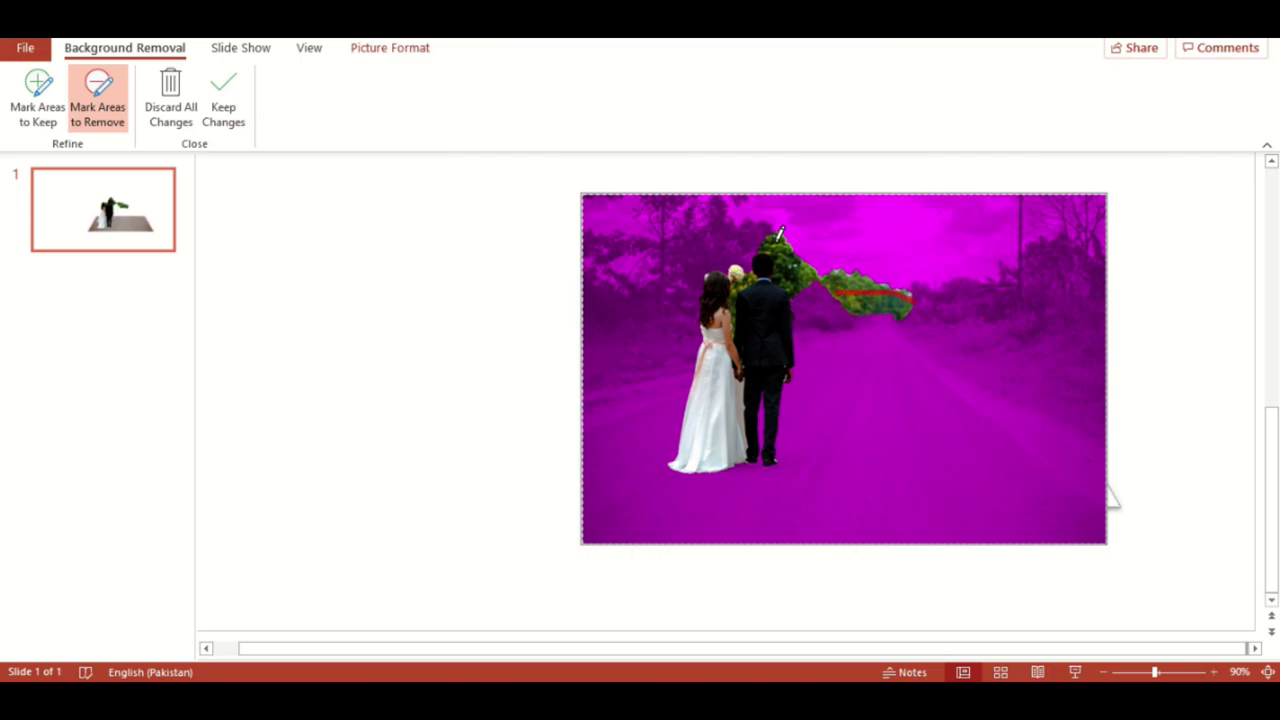
drag(798, 265, 775, 242)
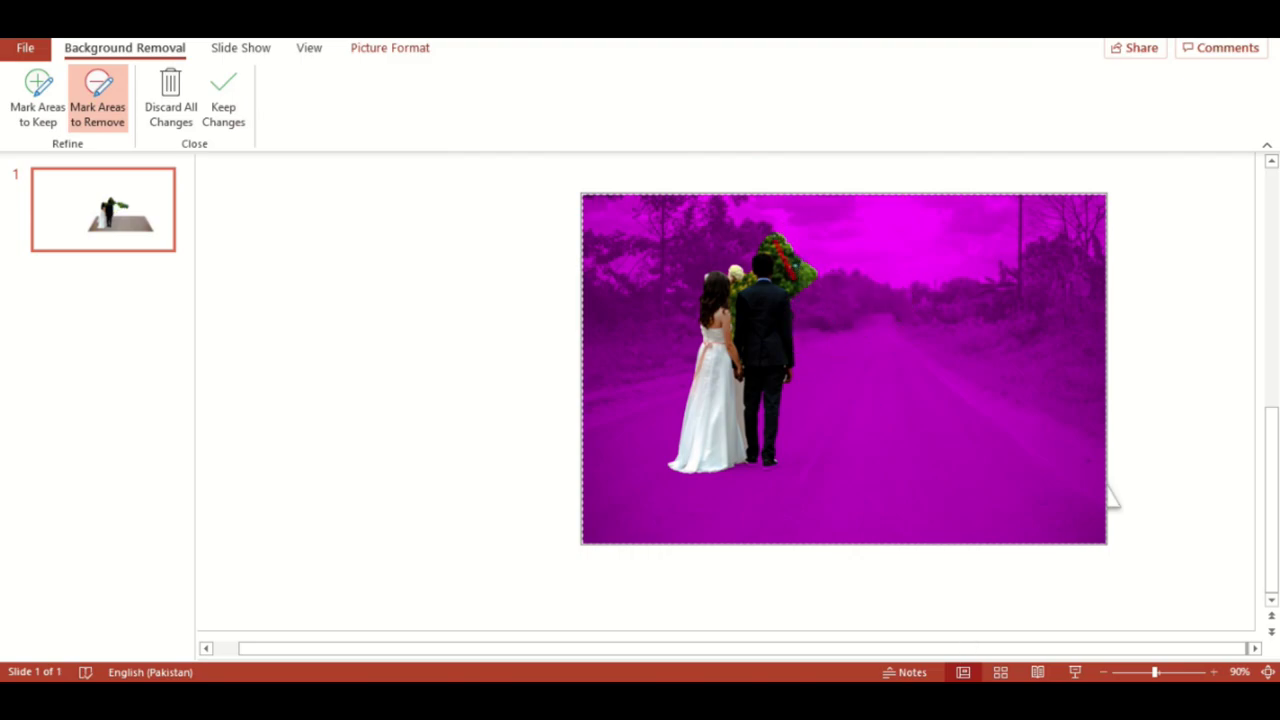
- Mark the flowers between the couple and by the groom's shoulder for removal, then keep changes
click(1212, 672)
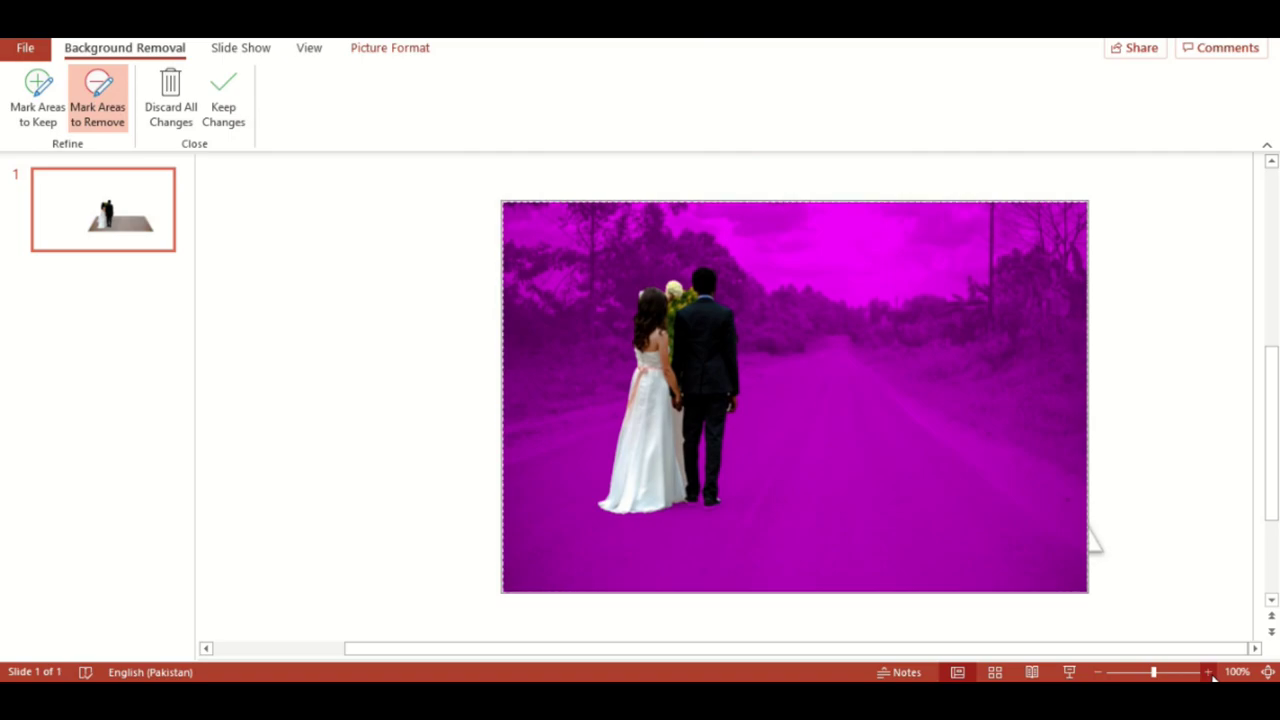
click(1212, 673)
click(1212, 673)
click(1212, 673)
click(1212, 673)
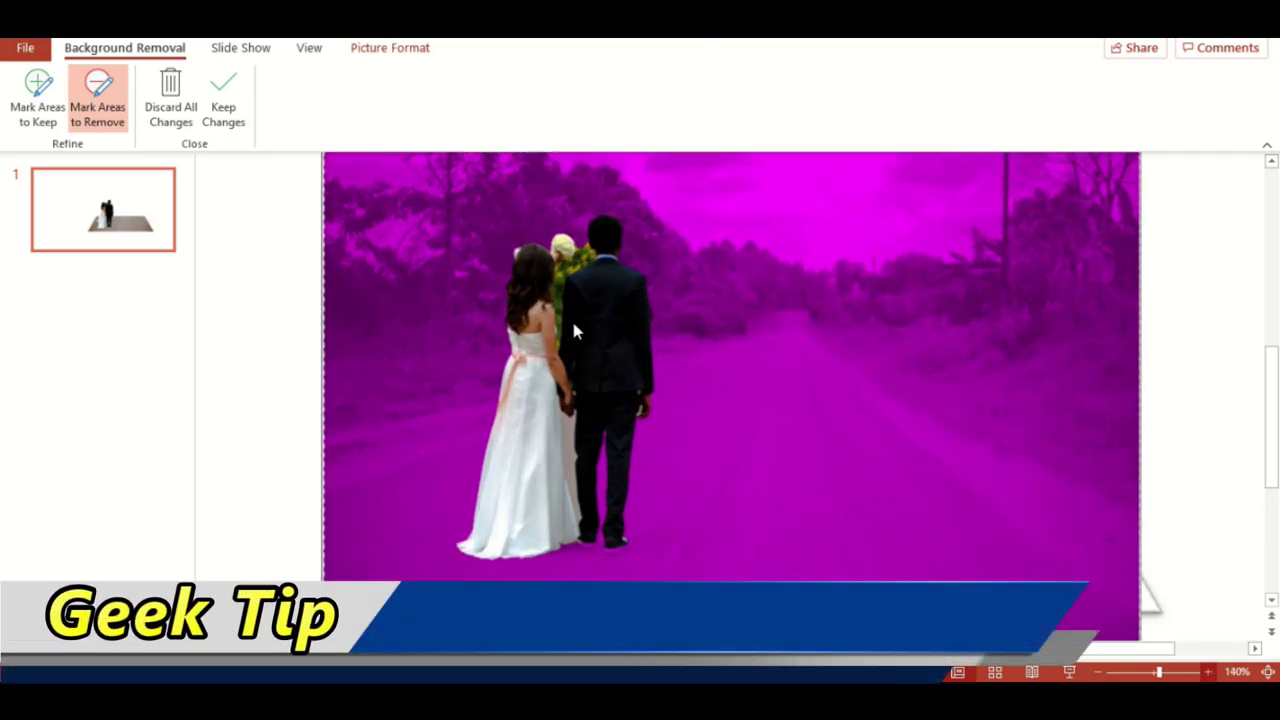
scroll(575, 332, up, 4)
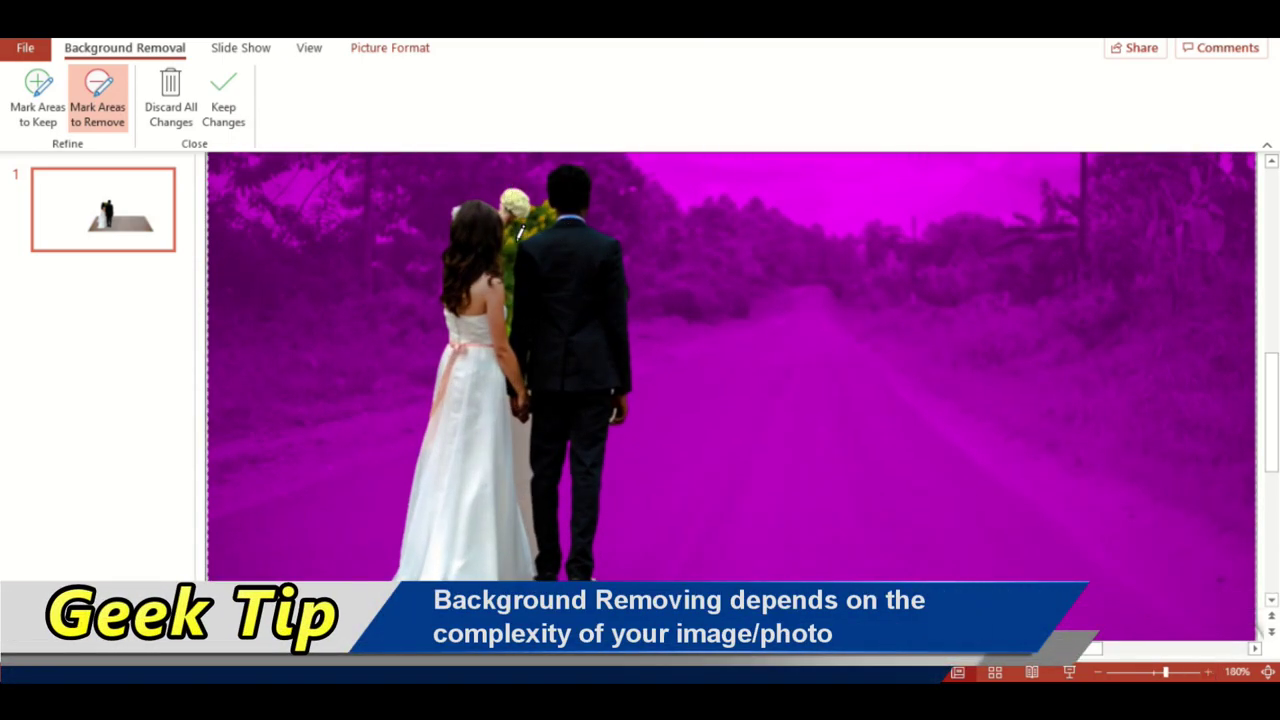
drag(509, 192, 516, 248)
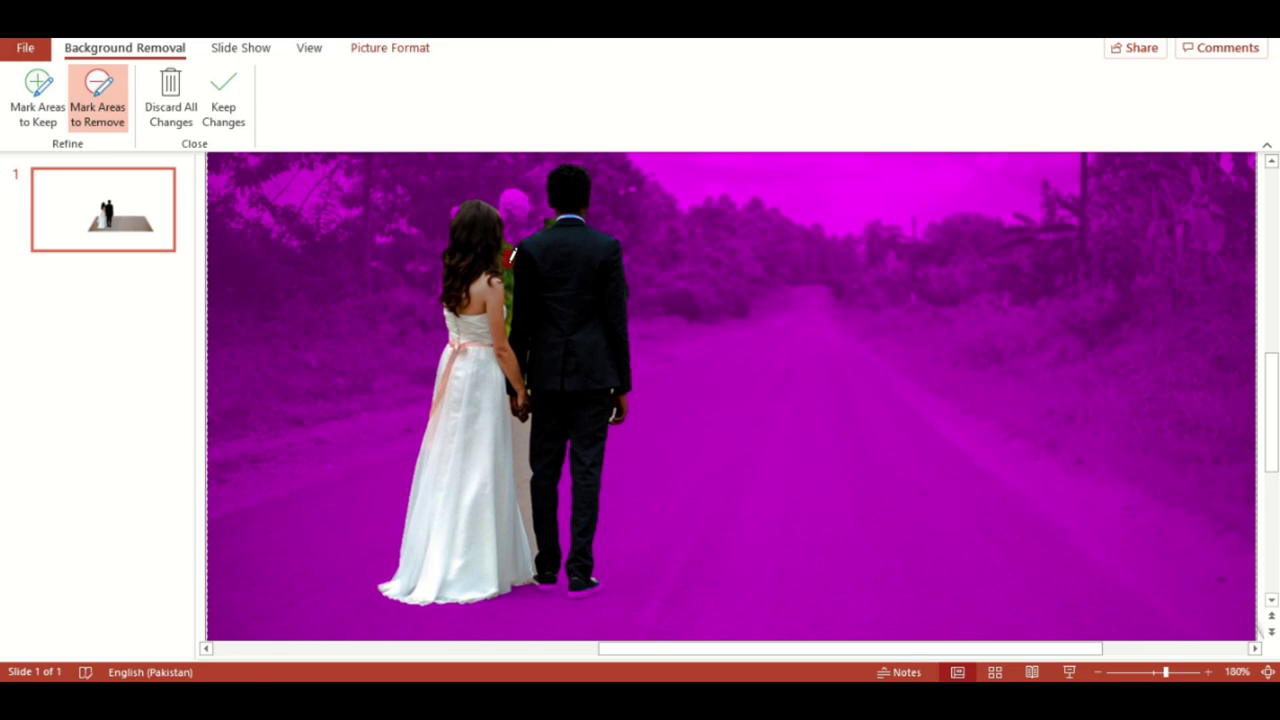
drag(522, 325, 514, 295)
click(226, 106)
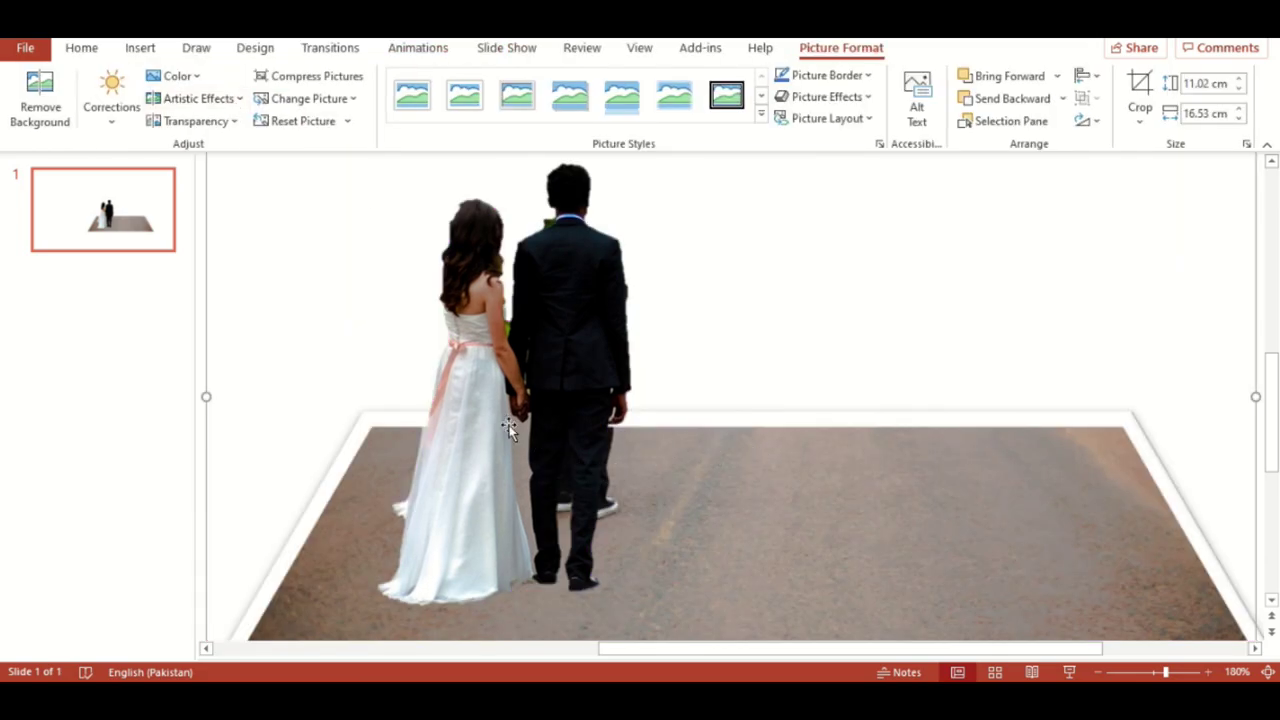
- Move the cut-out couple rightward onto the road strip, clear of the strip's own legs
drag(494, 426, 832, 405)
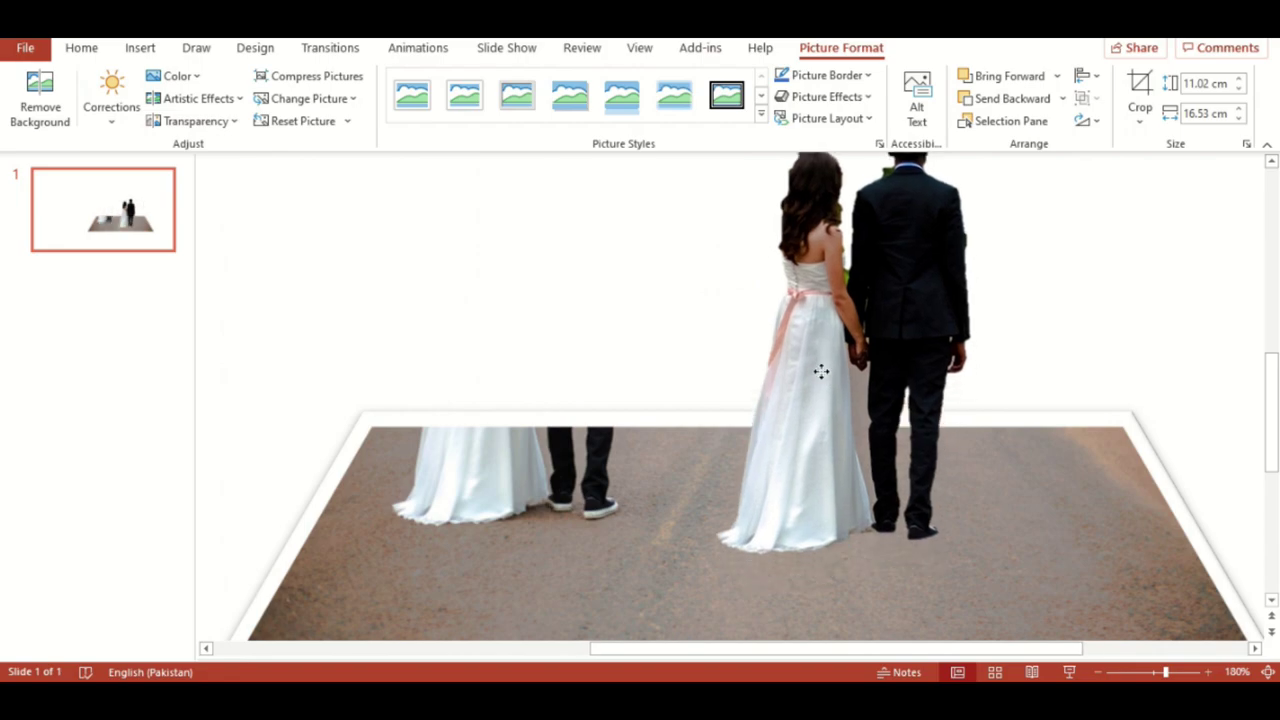
drag(825, 401, 757, 410)
key(Escape)
click(479, 442)
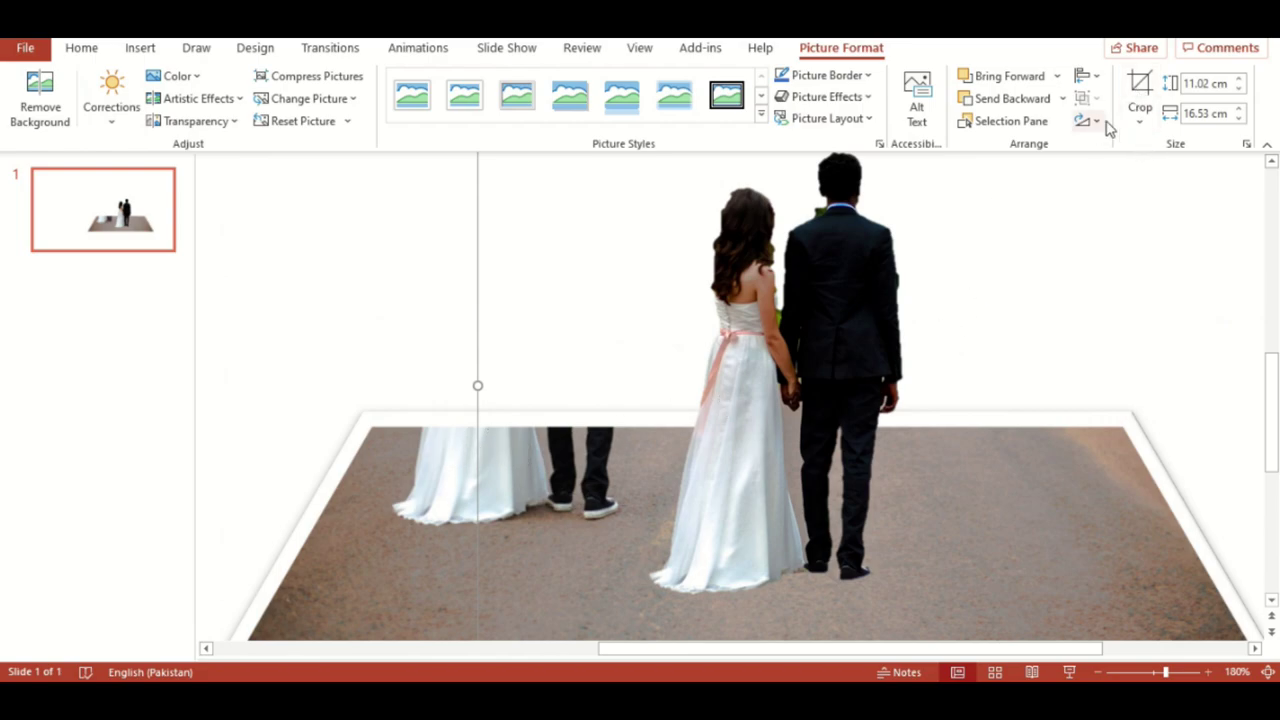
click(1131, 87)
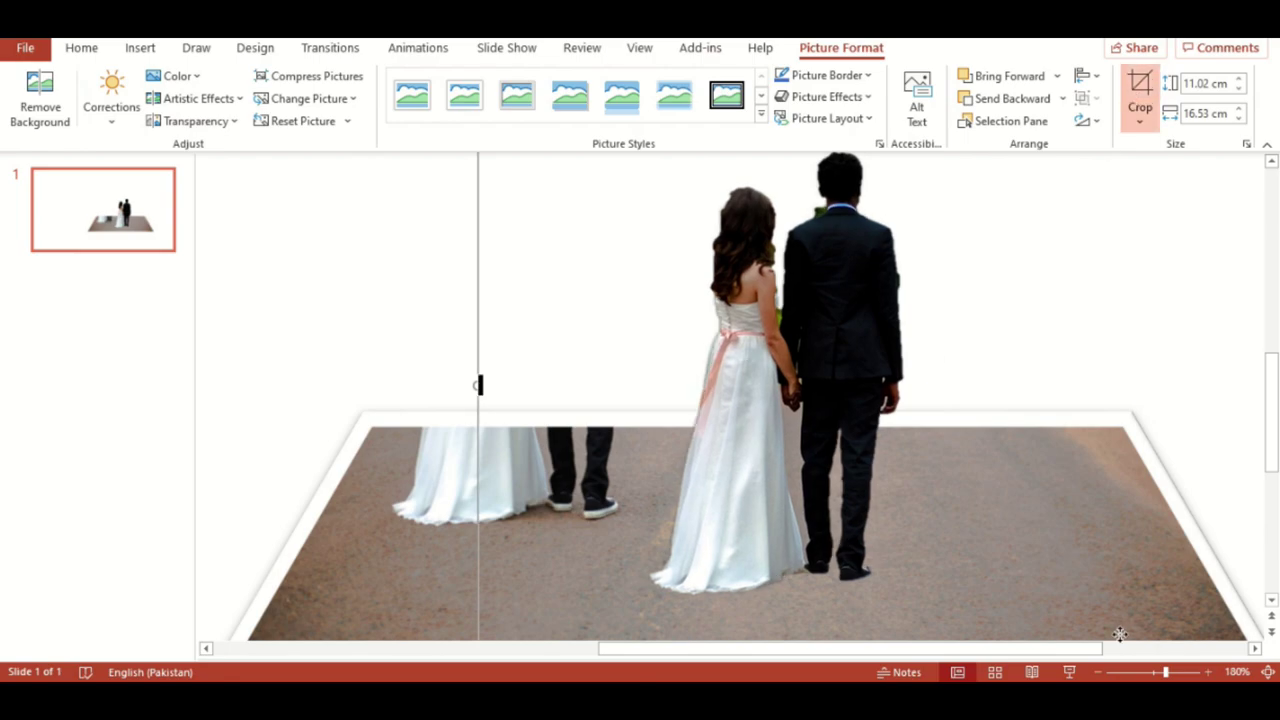
- Crop the legs off the cut-out couple, leaving a 7.41 × 16.53 cm picture
click(1100, 673)
click(1100, 673)
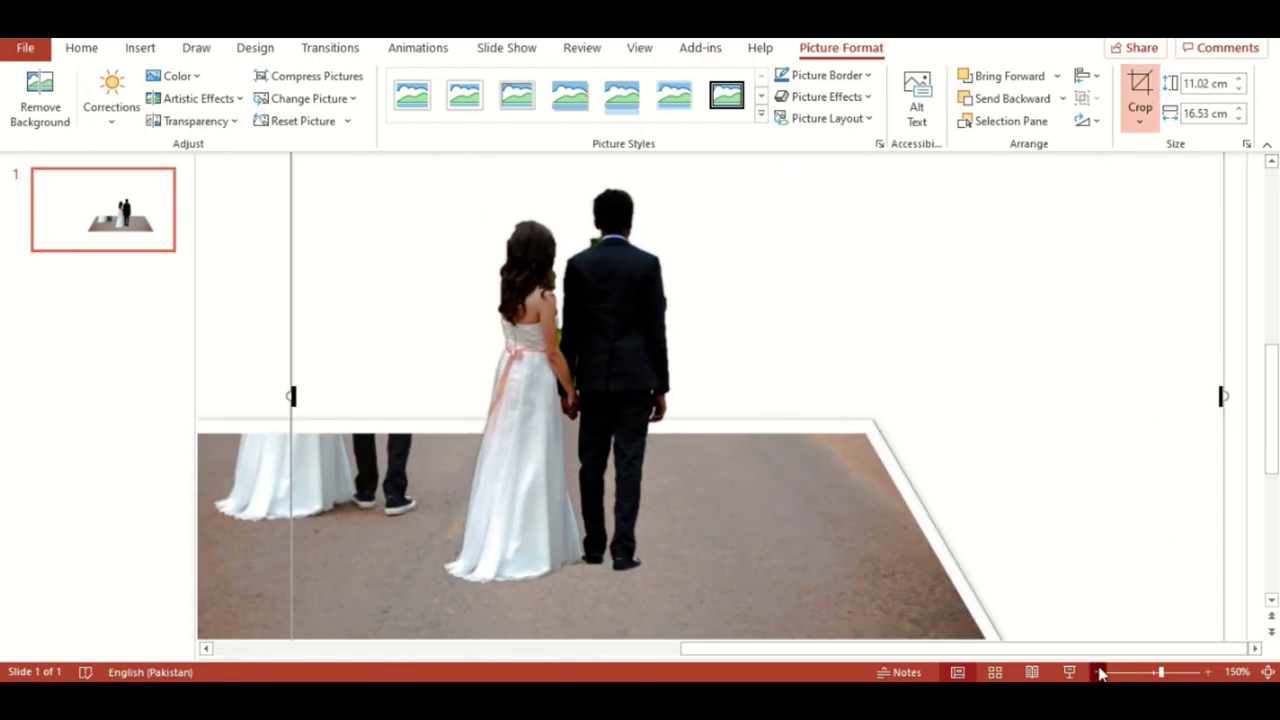
click(1098, 673)
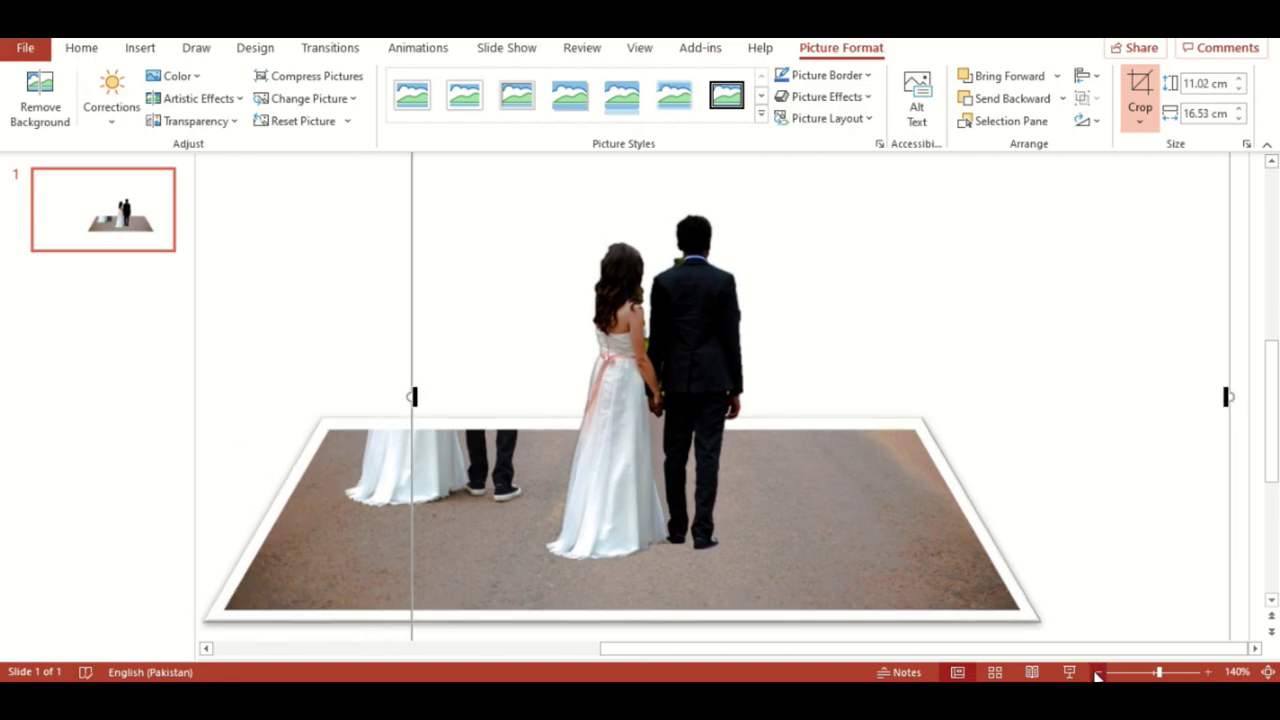
click(1098, 673)
click(1098, 673)
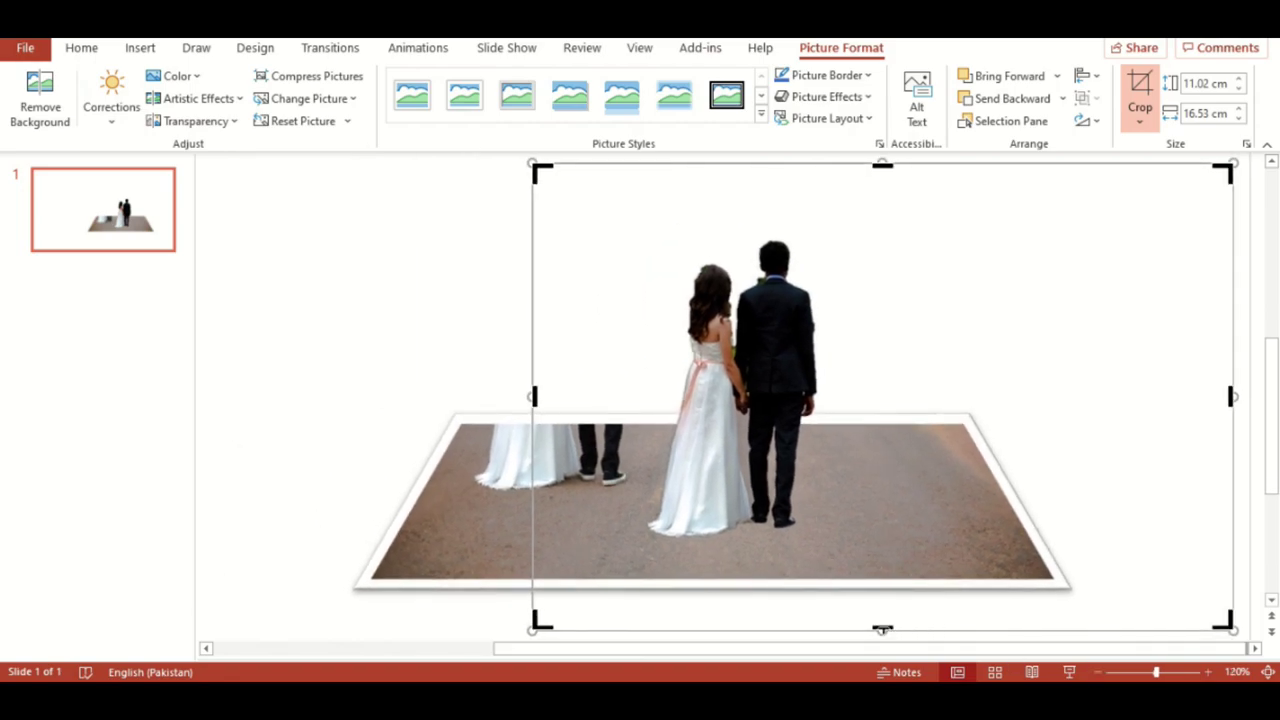
mouse_move(882, 628)
mouse_down()
mouse_move(848, 466)
mouse_move(849, 477)
mouse_up()
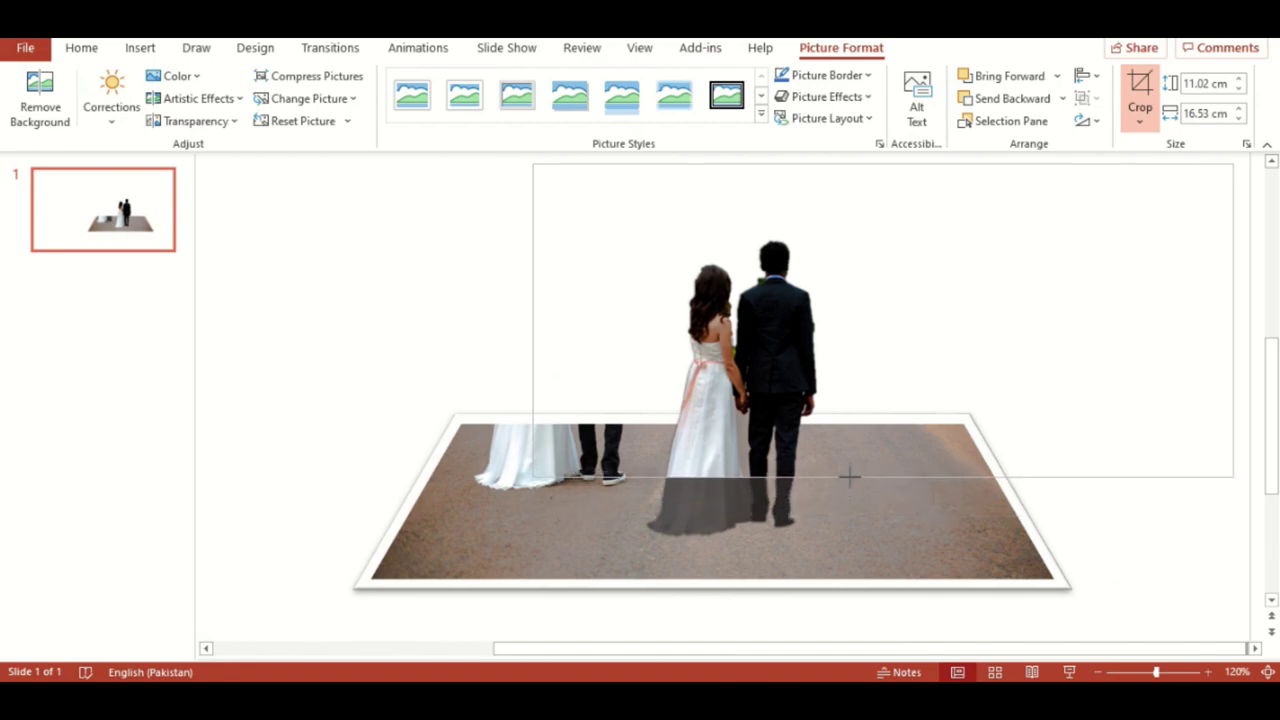
click(1145, 86)
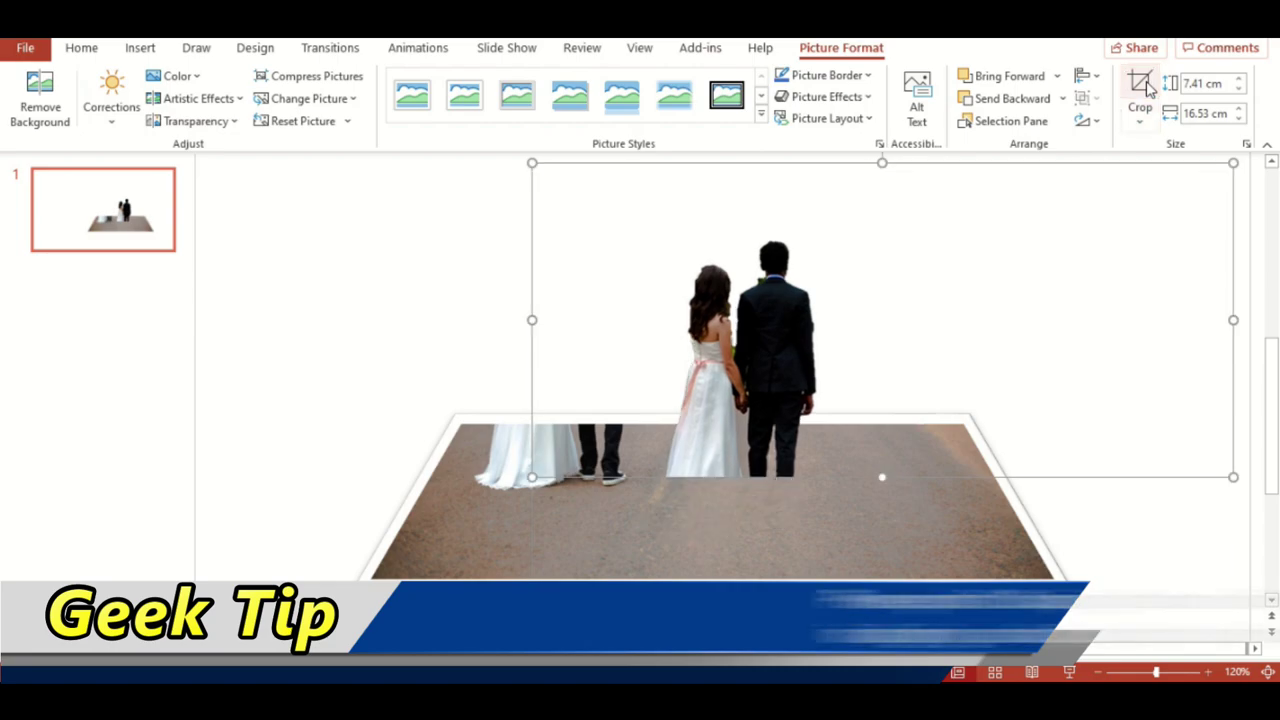
- Align the cut-out couple onto the feet in the road strip
drag(734, 374, 557, 331)
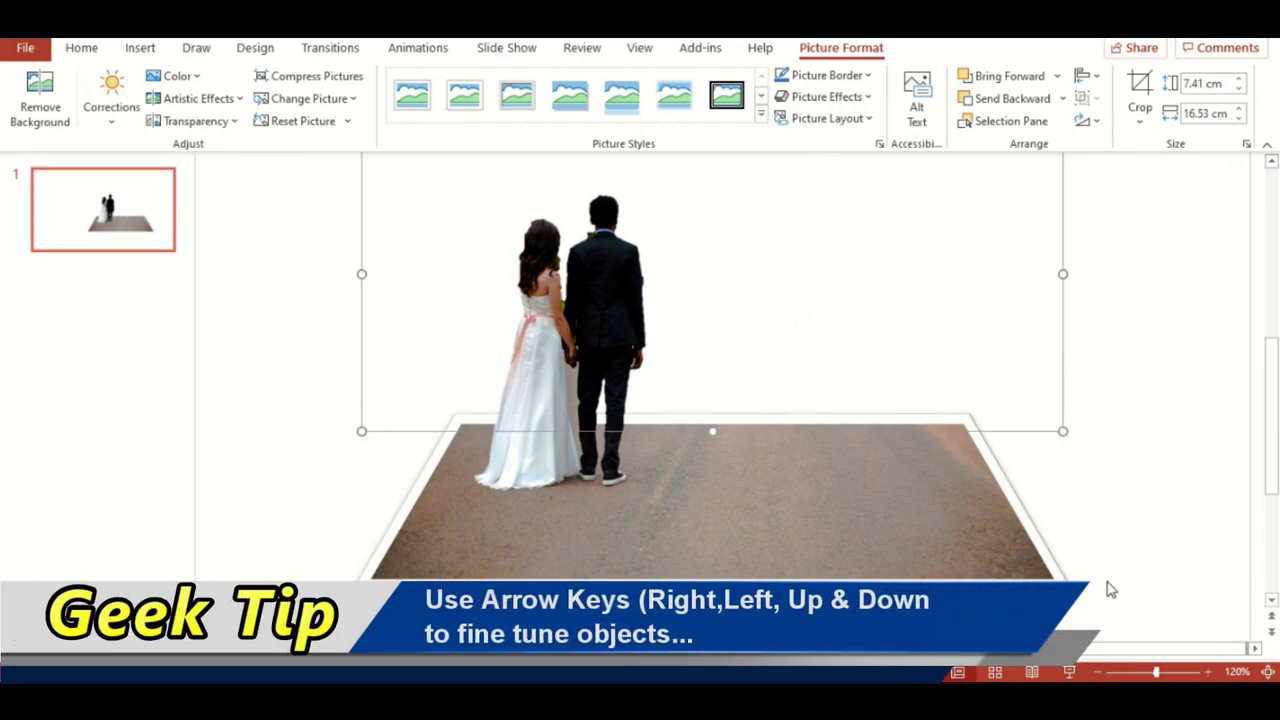
click(978, 523)
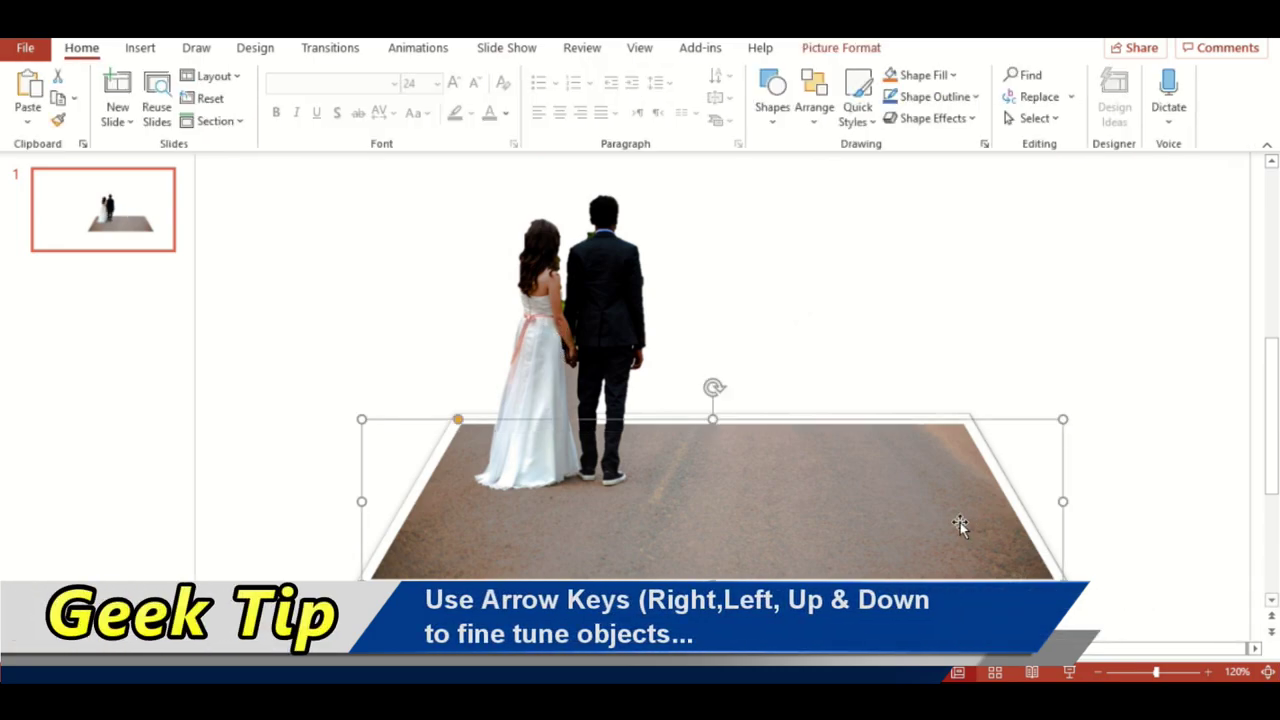
double_click(960, 522)
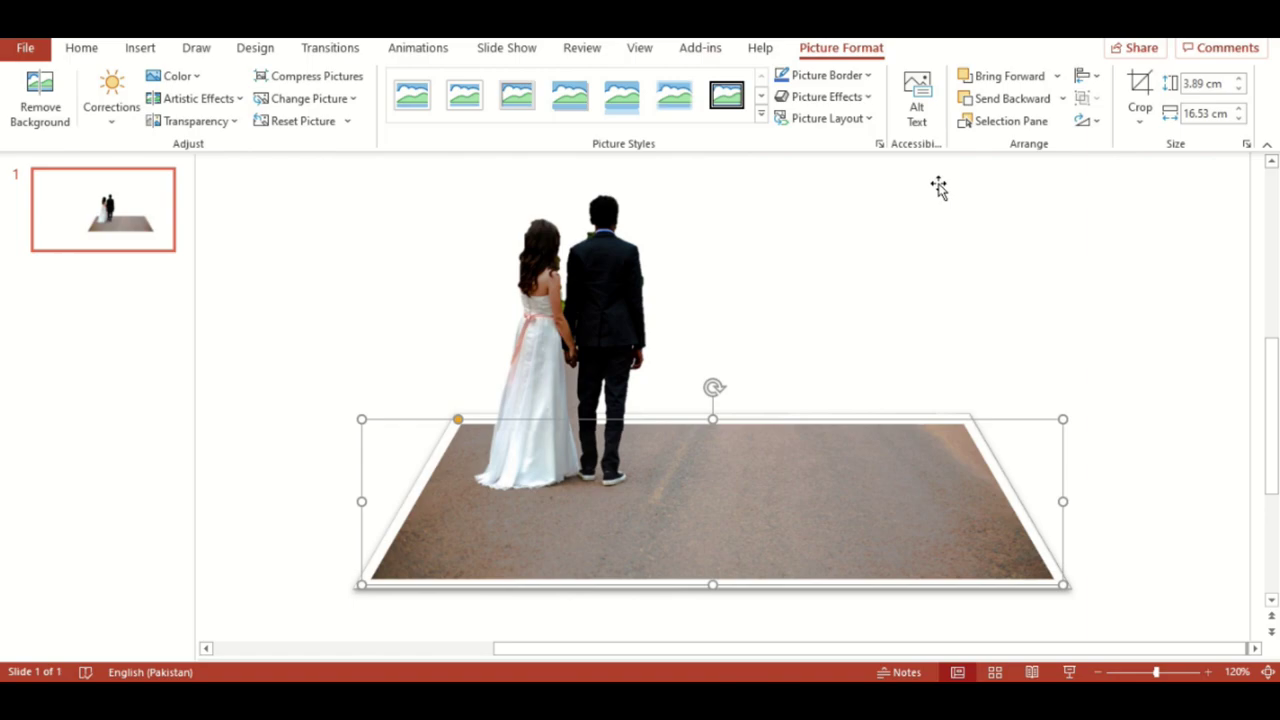
- Apply a light blue gradient fill to the slide background through Format Background
click(264, 48)
click(1112, 92)
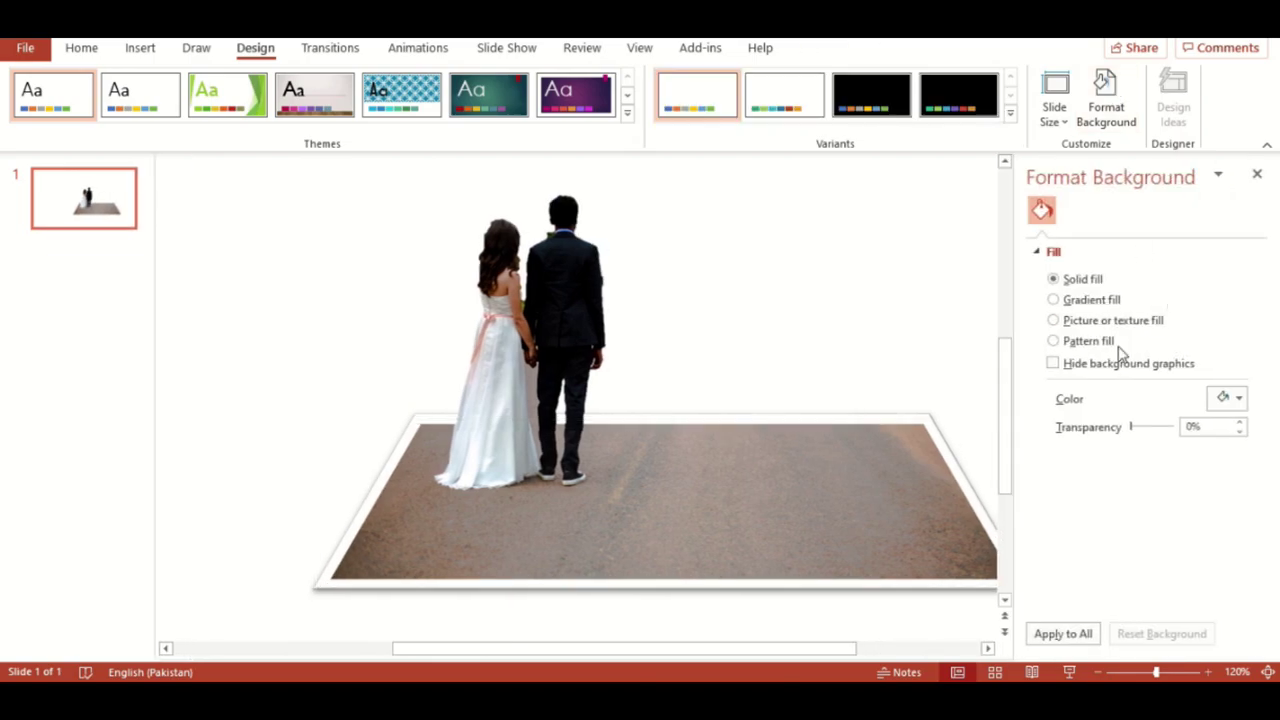
click(1055, 301)
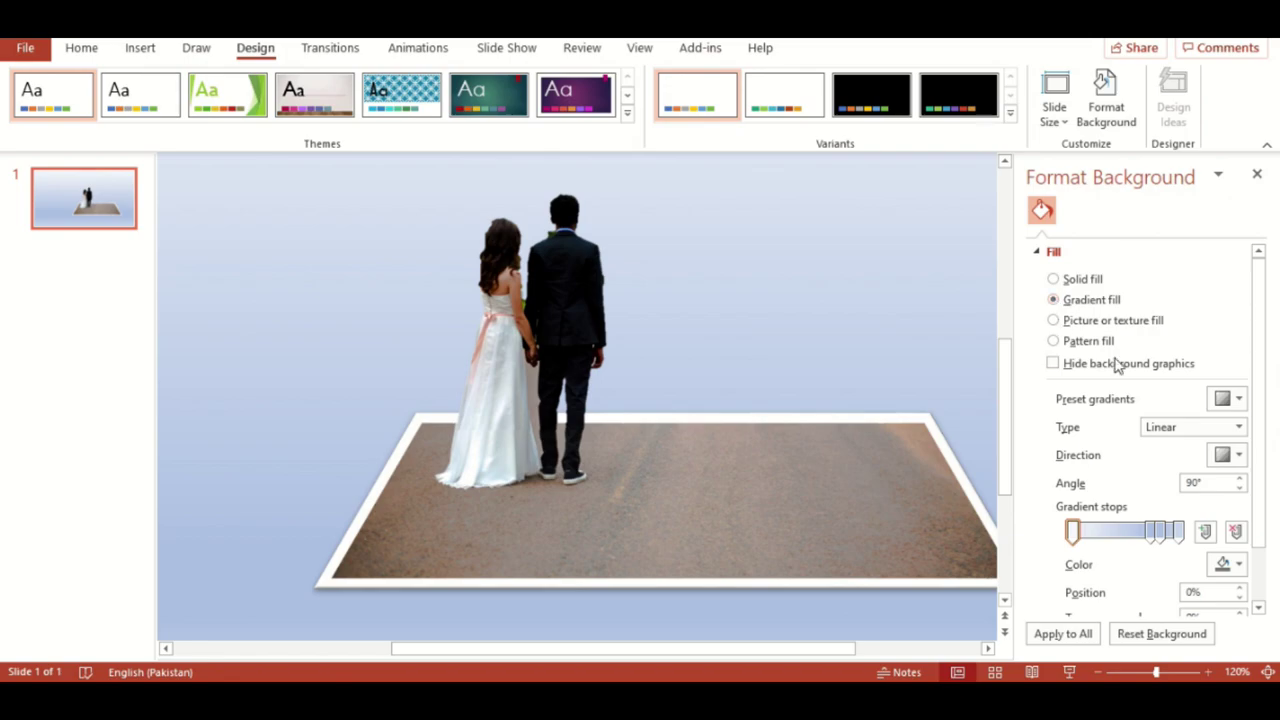
click(1257, 174)
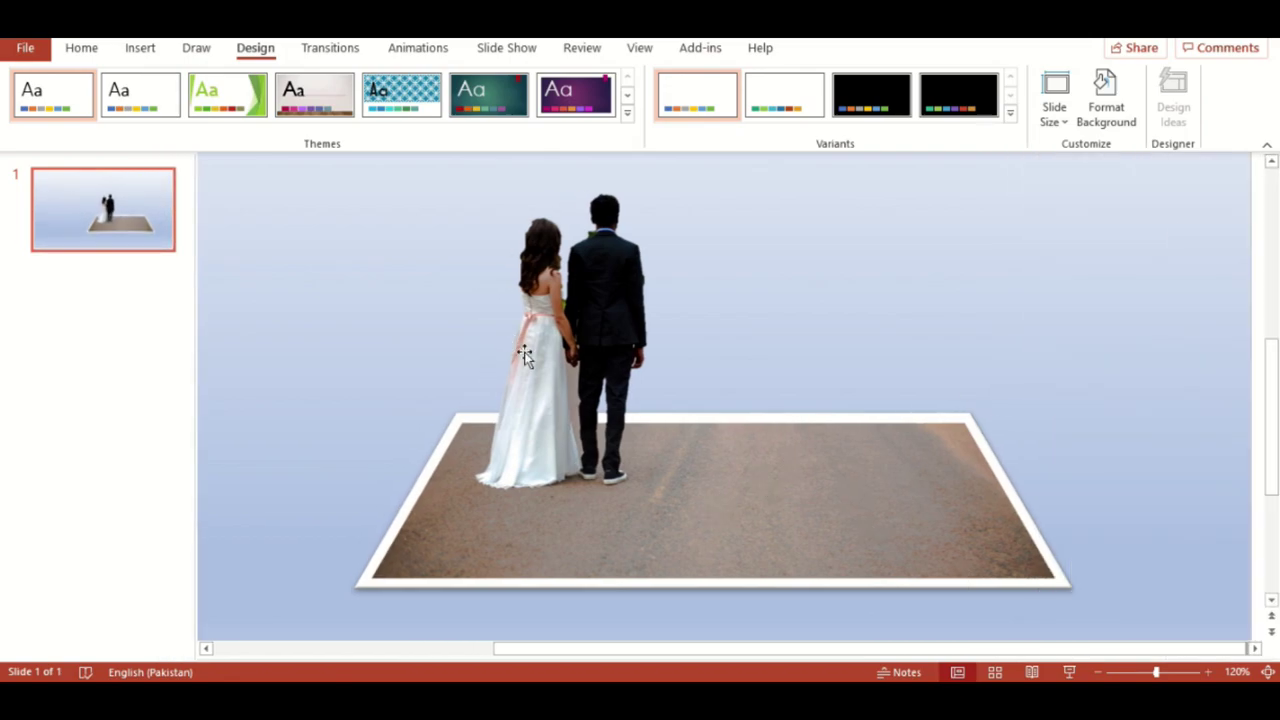
click(878, 531)
click(618, 363)
- Select the cut-out couple and road picture together and group them
click(746, 540)
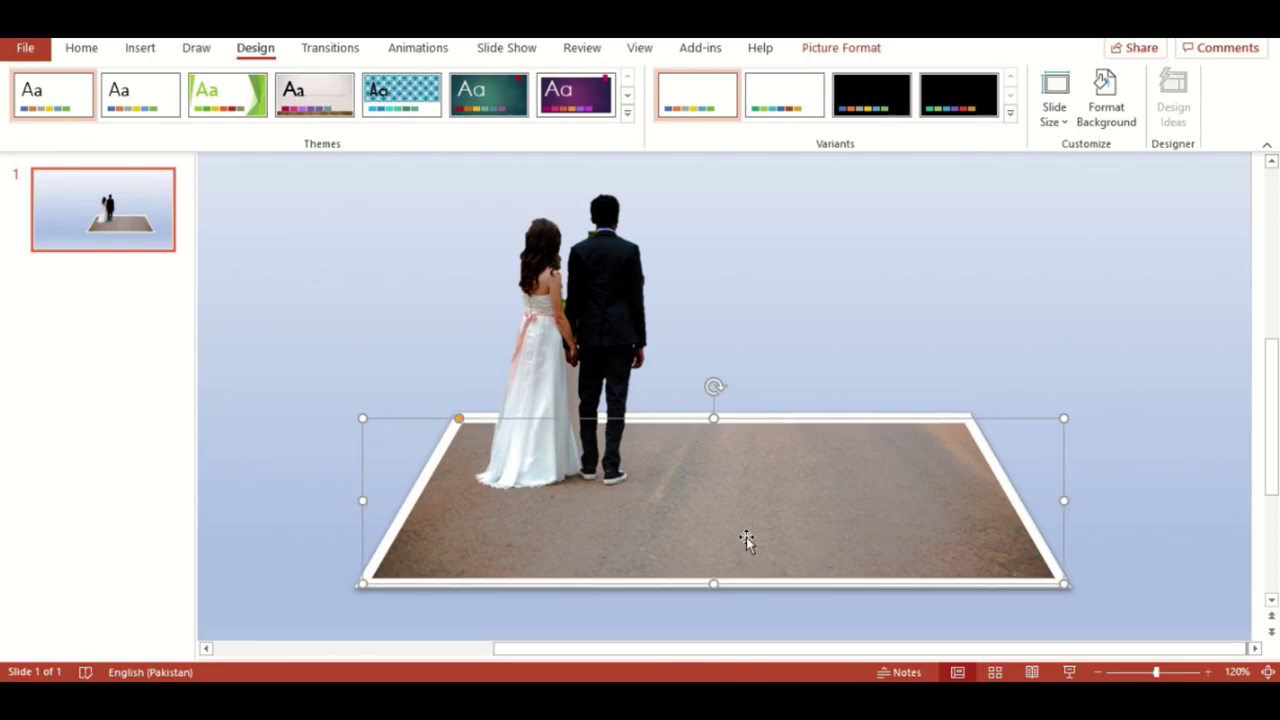
click(566, 320)
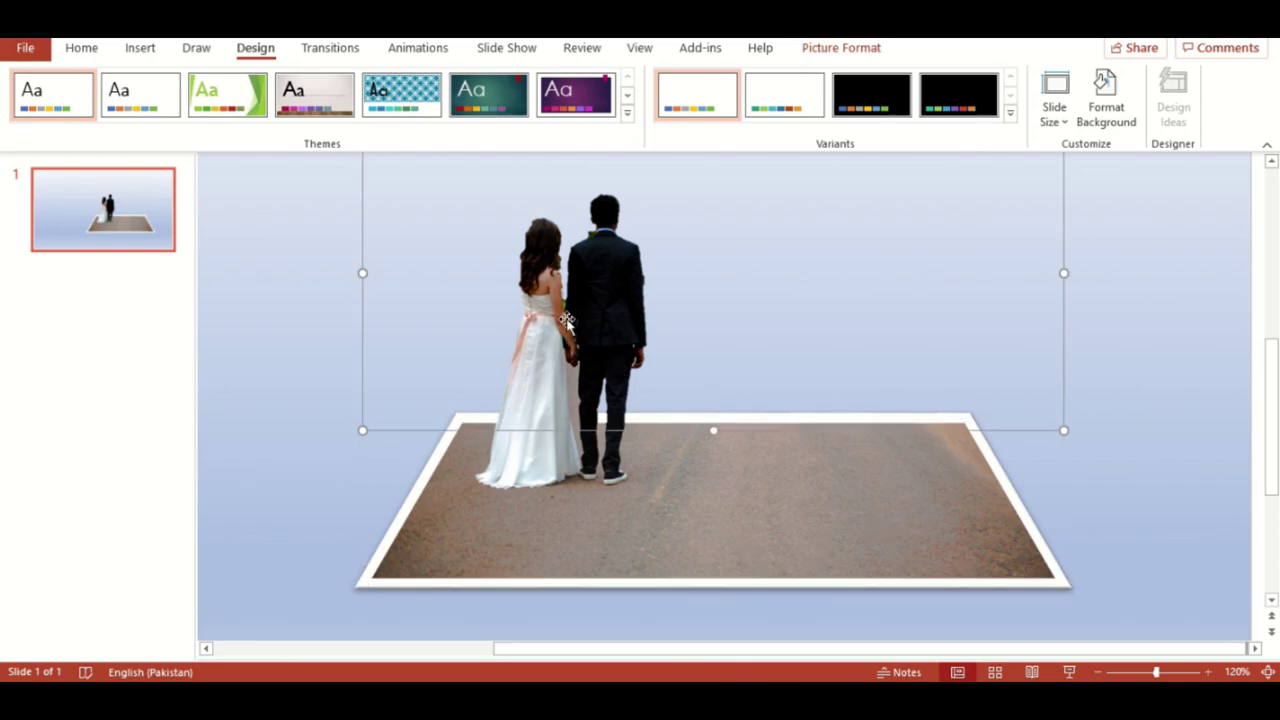
shift+click(569, 537)
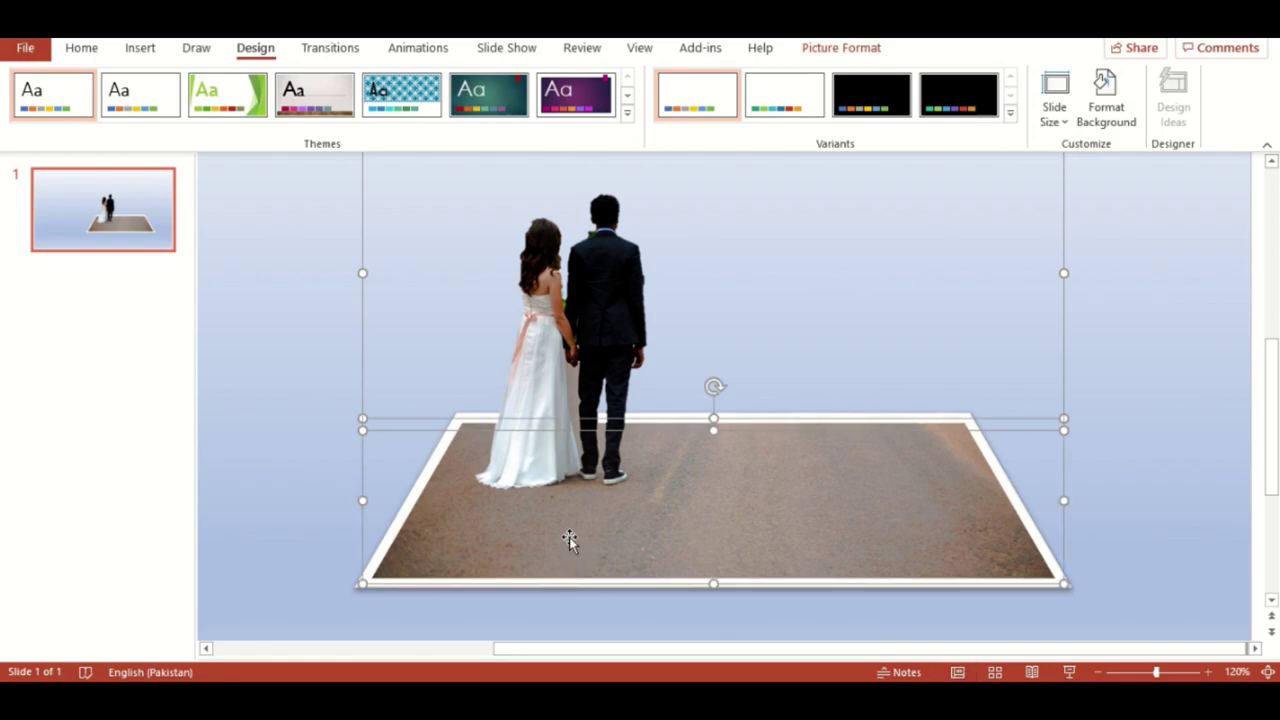
right_click(781, 461)
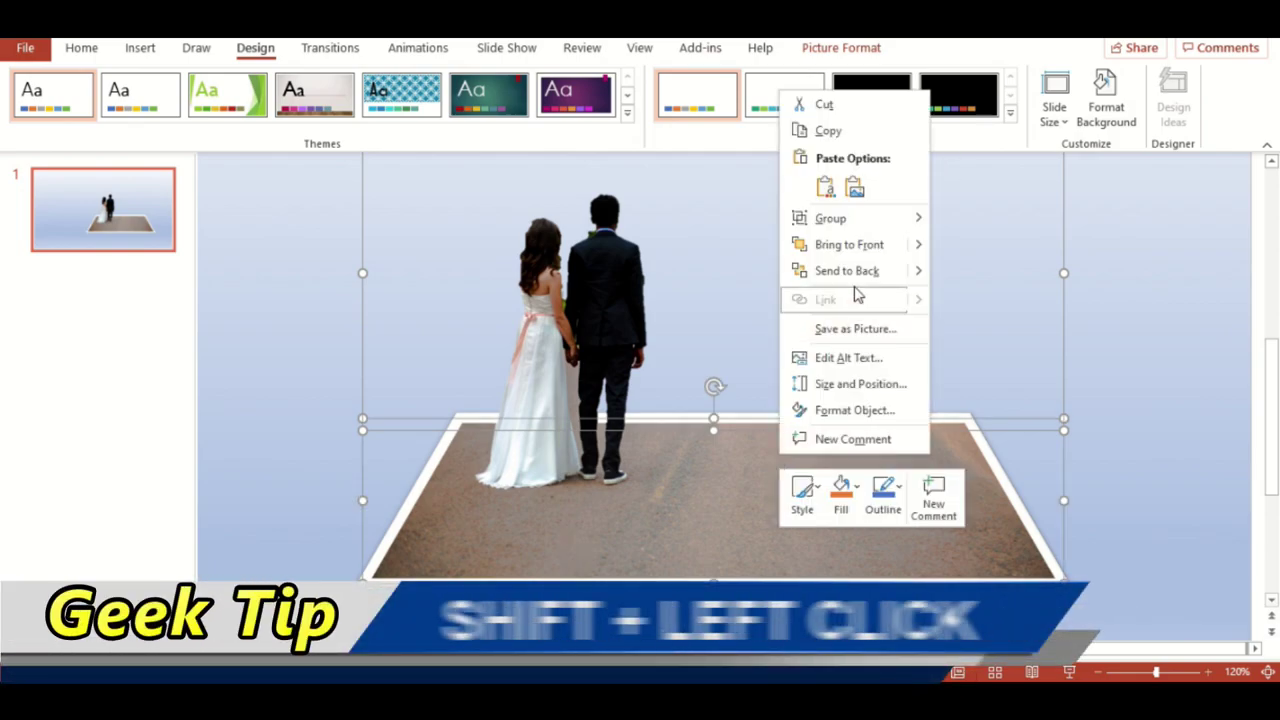
click(962, 218)
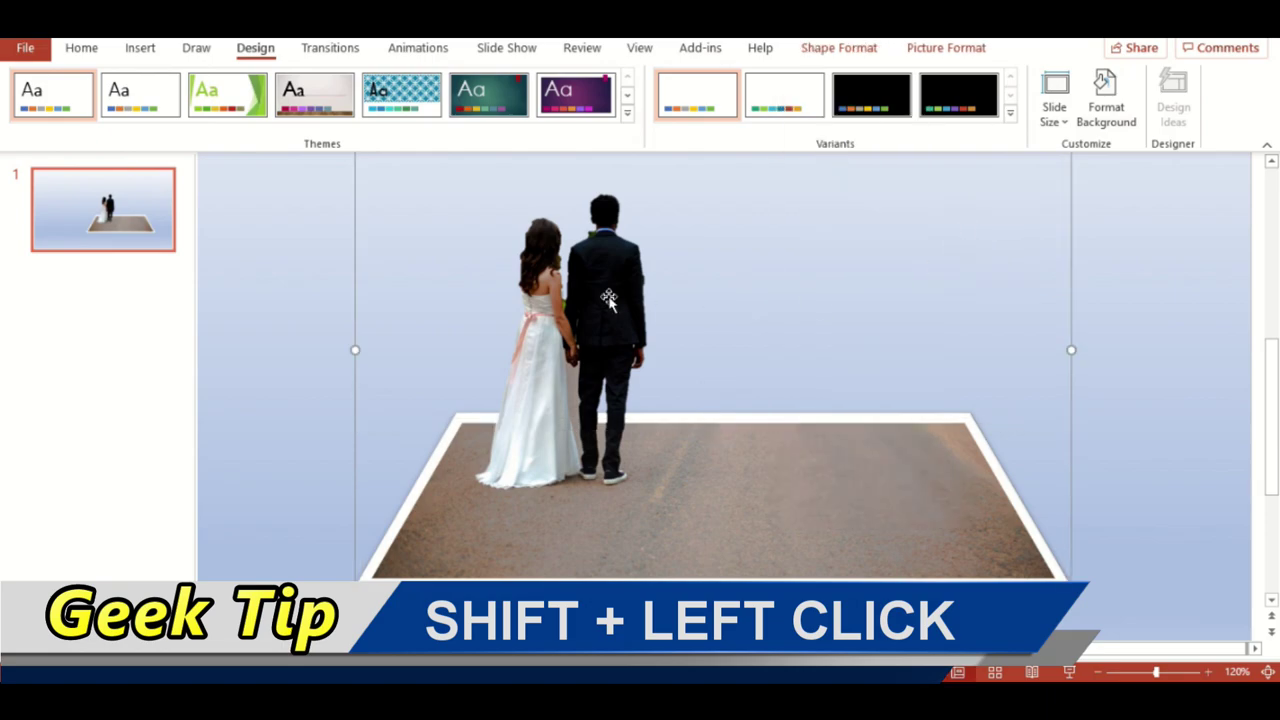
- Shrink the grouped picture and position it near the slide centre
drag(605, 300, 589, 344)
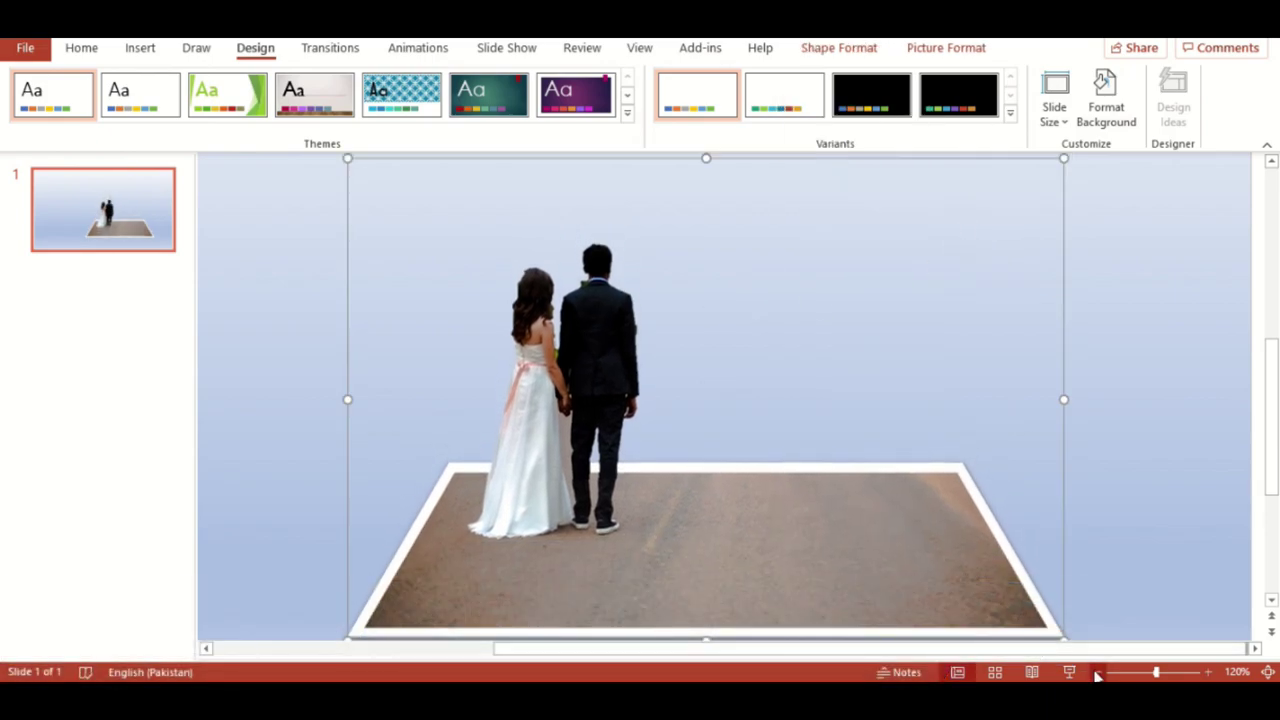
drag(710, 290, 816, 326)
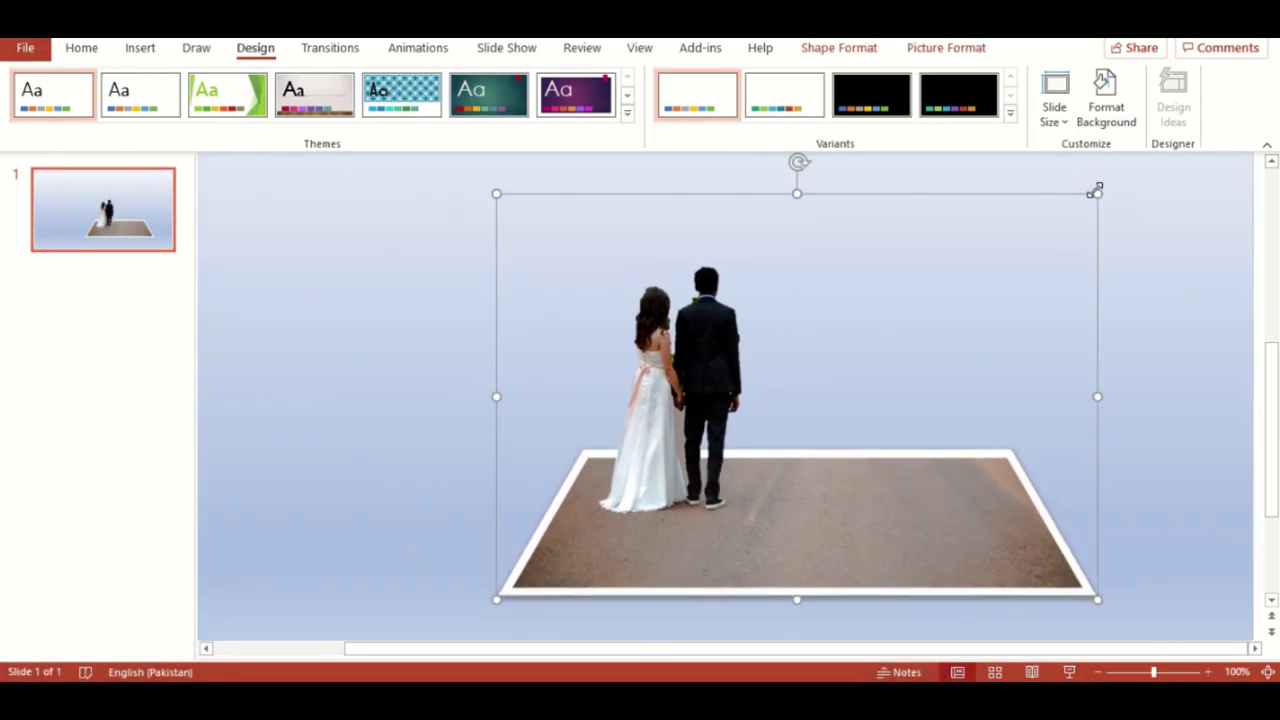
drag(1090, 194, 997, 247)
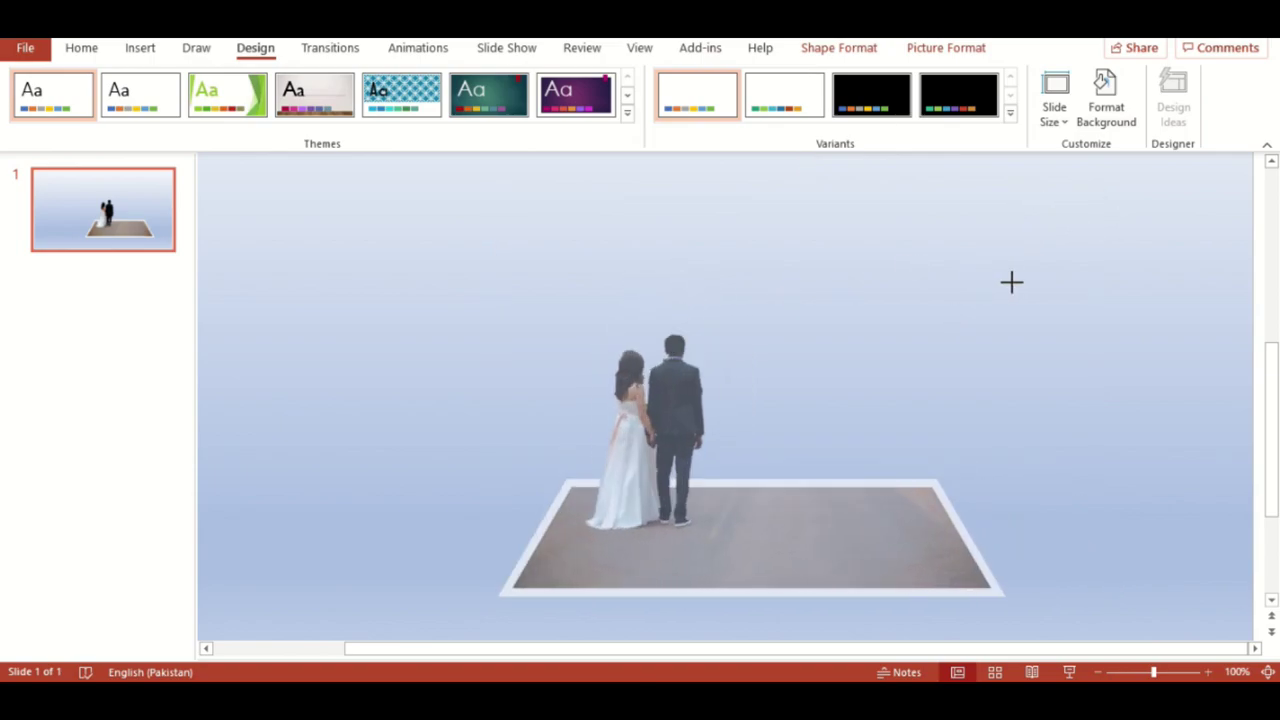
drag(997, 247, 1014, 280)
drag(682, 380, 616, 319)
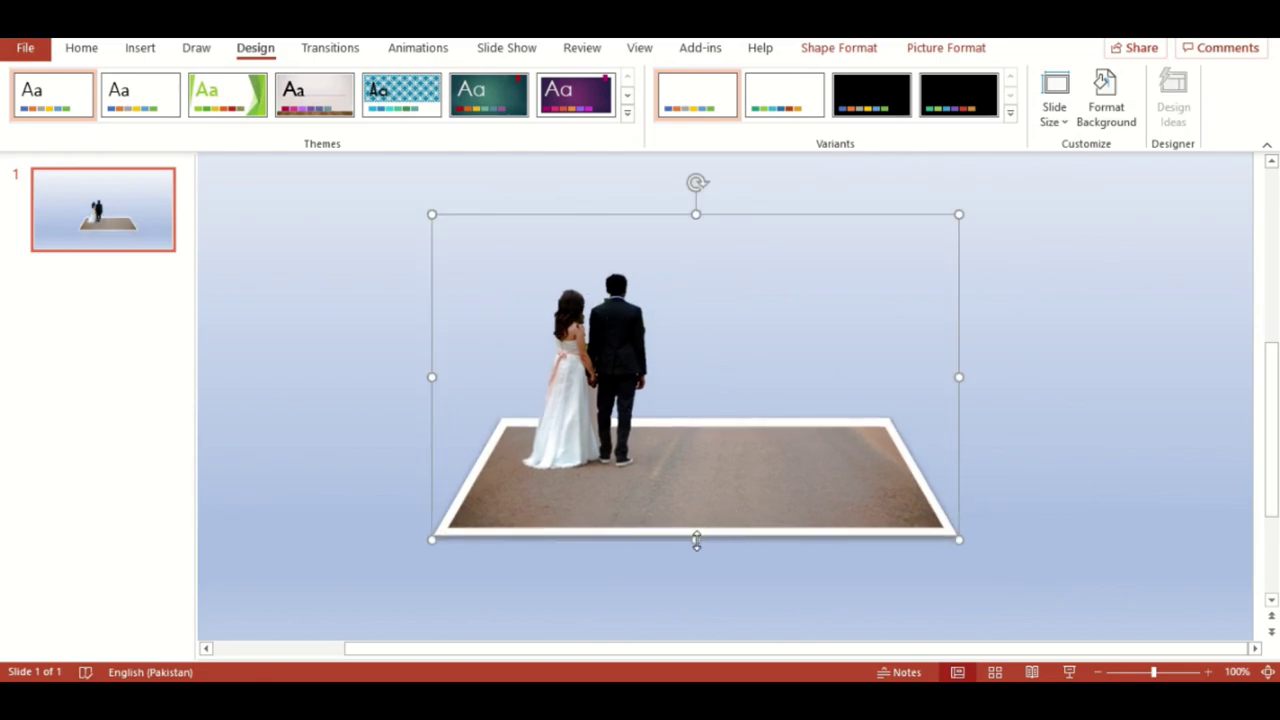
key(ctrl+z)
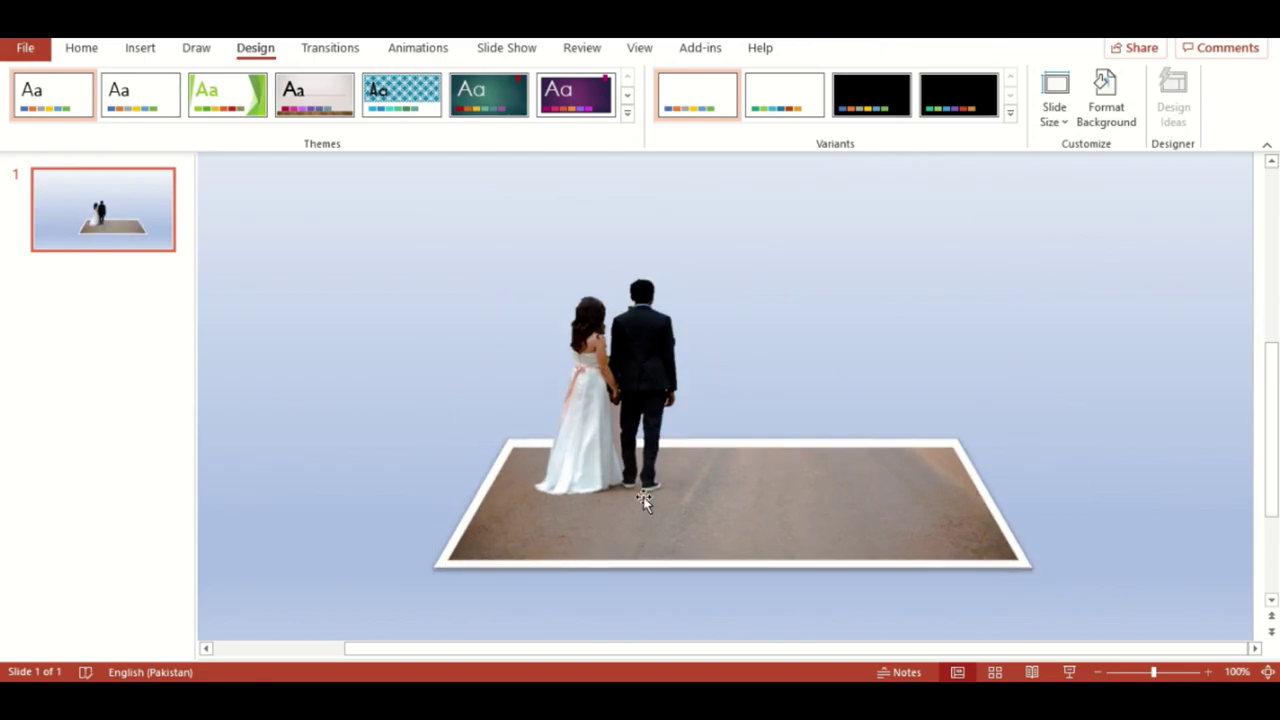